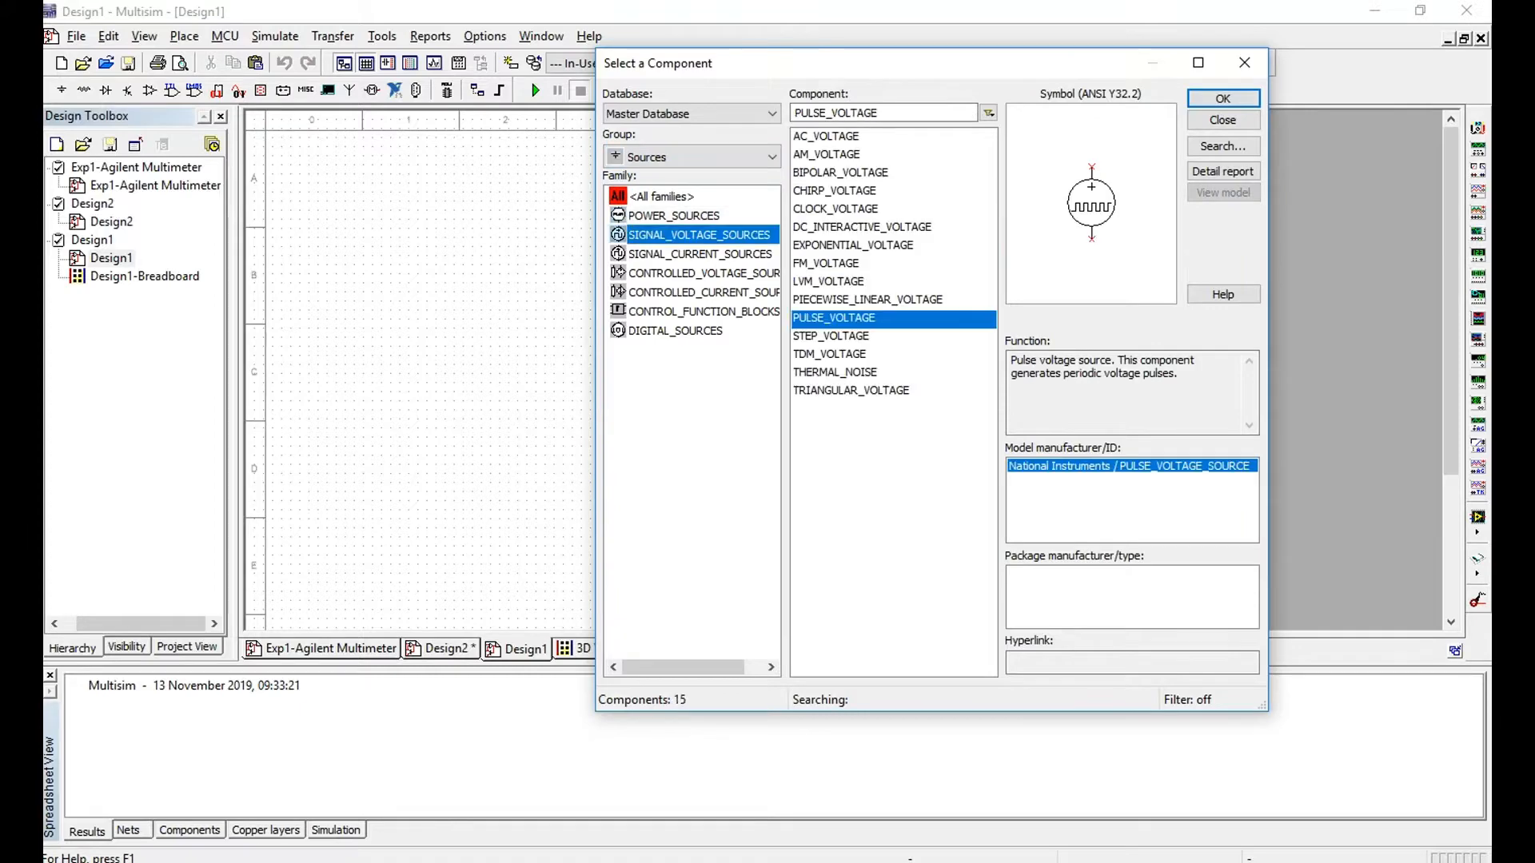
# Place an AC_VOLTAGE signal source on the Design1 schematic
pyautogui.click(826, 136)
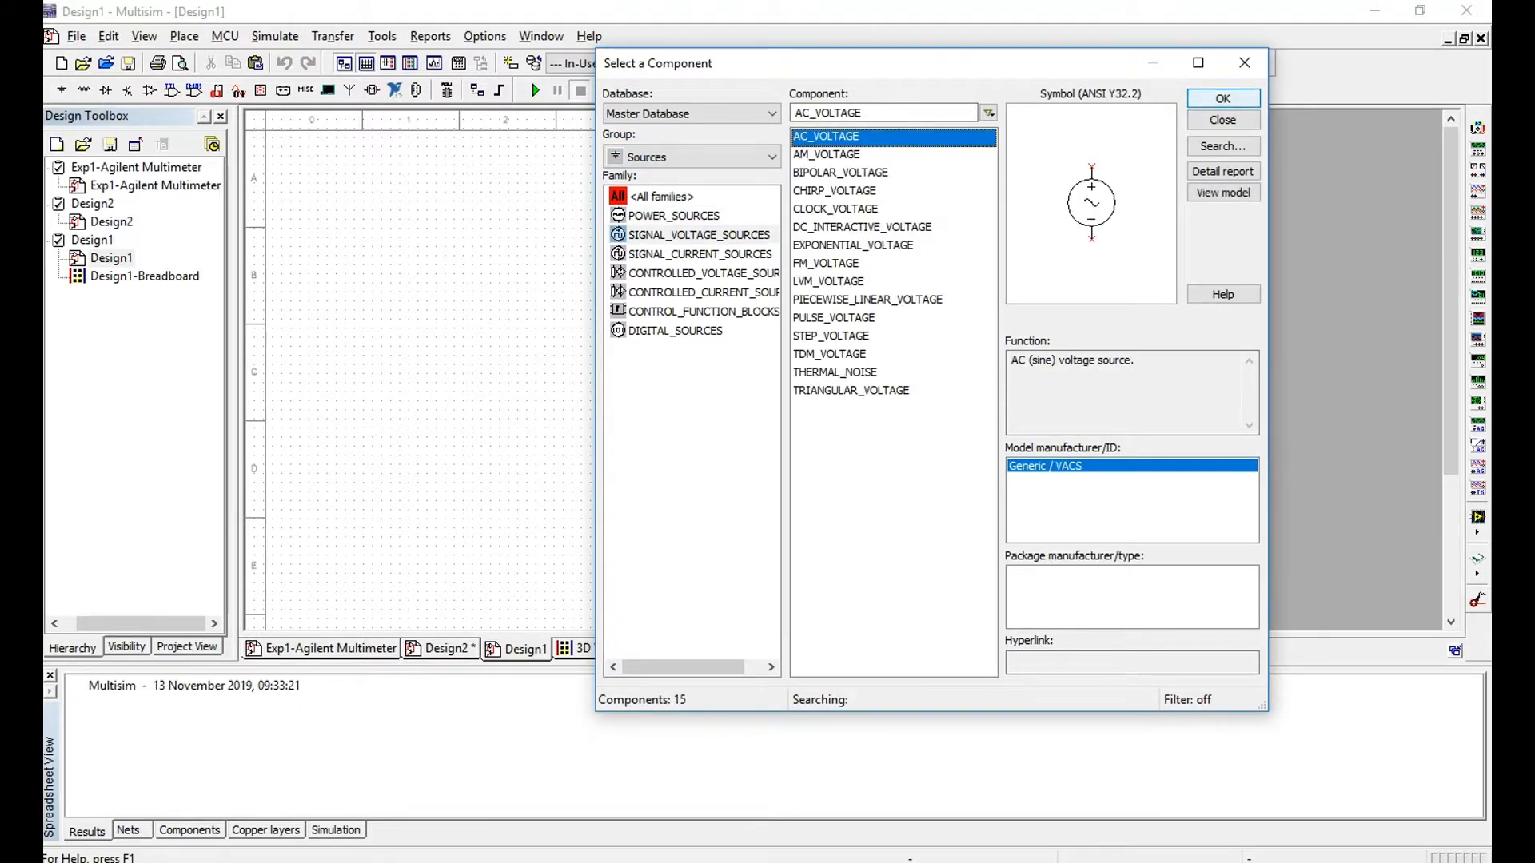
pyautogui.click(1223, 98)
pyautogui.click(399, 346)
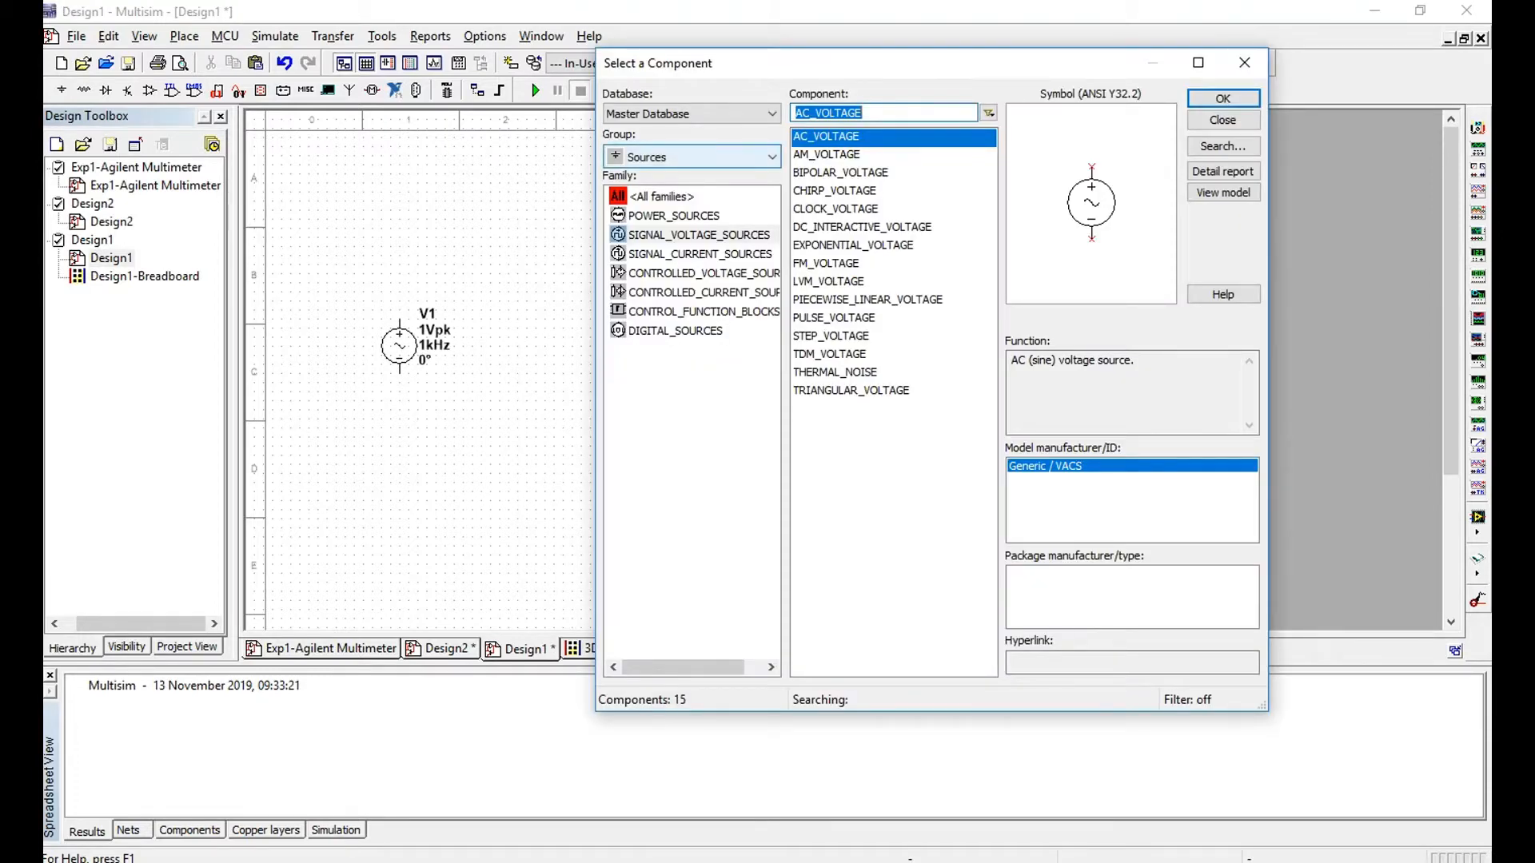
# Find the SCR across all component groups and place it to the upper right of the AC source
pyautogui.click(690, 158)
pyautogui.click(661, 177)
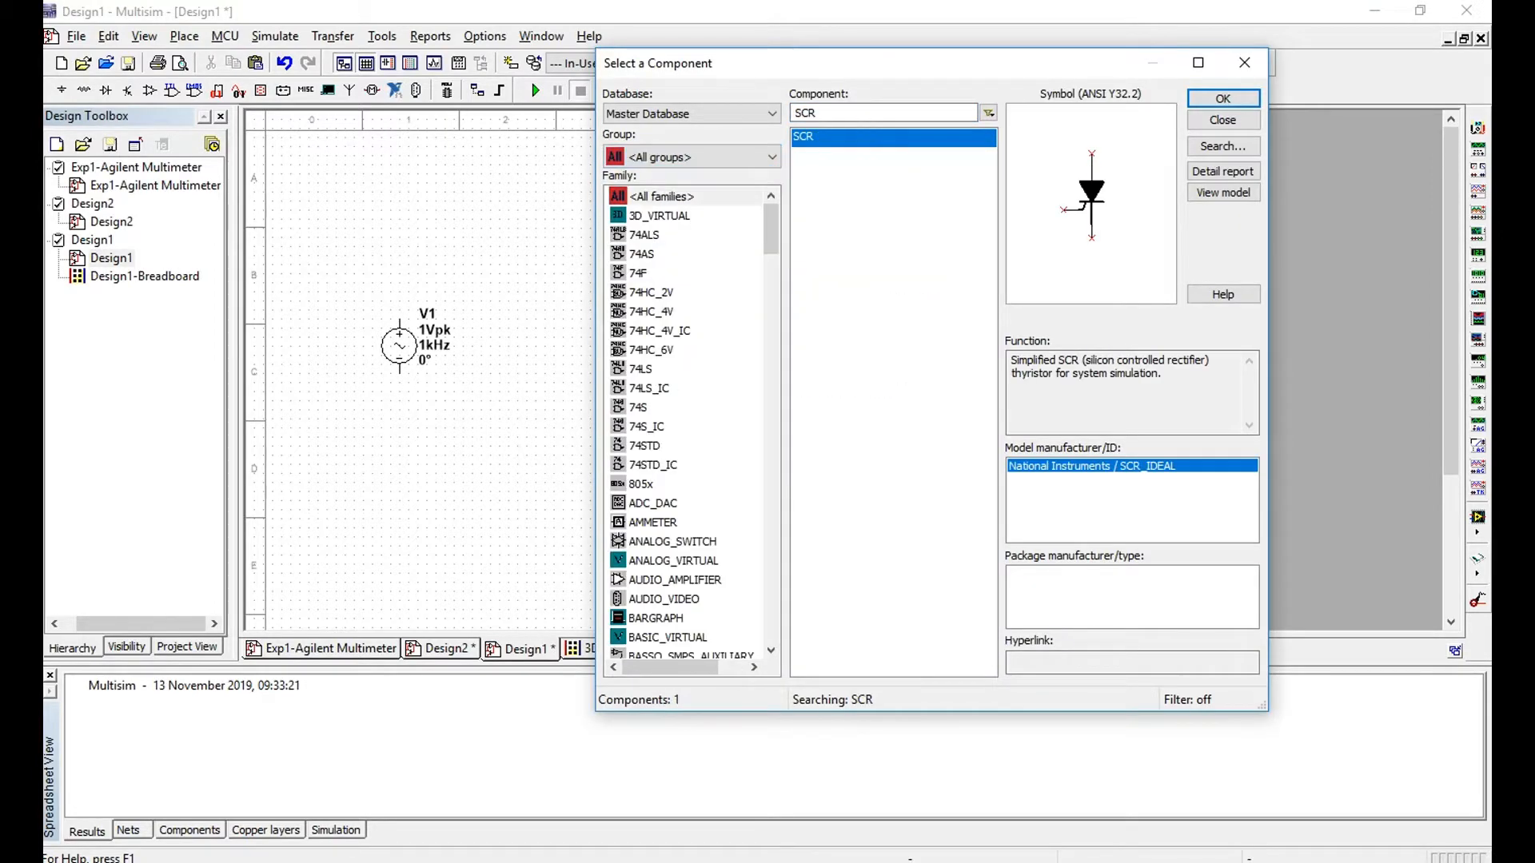
pyautogui.click(662, 197)
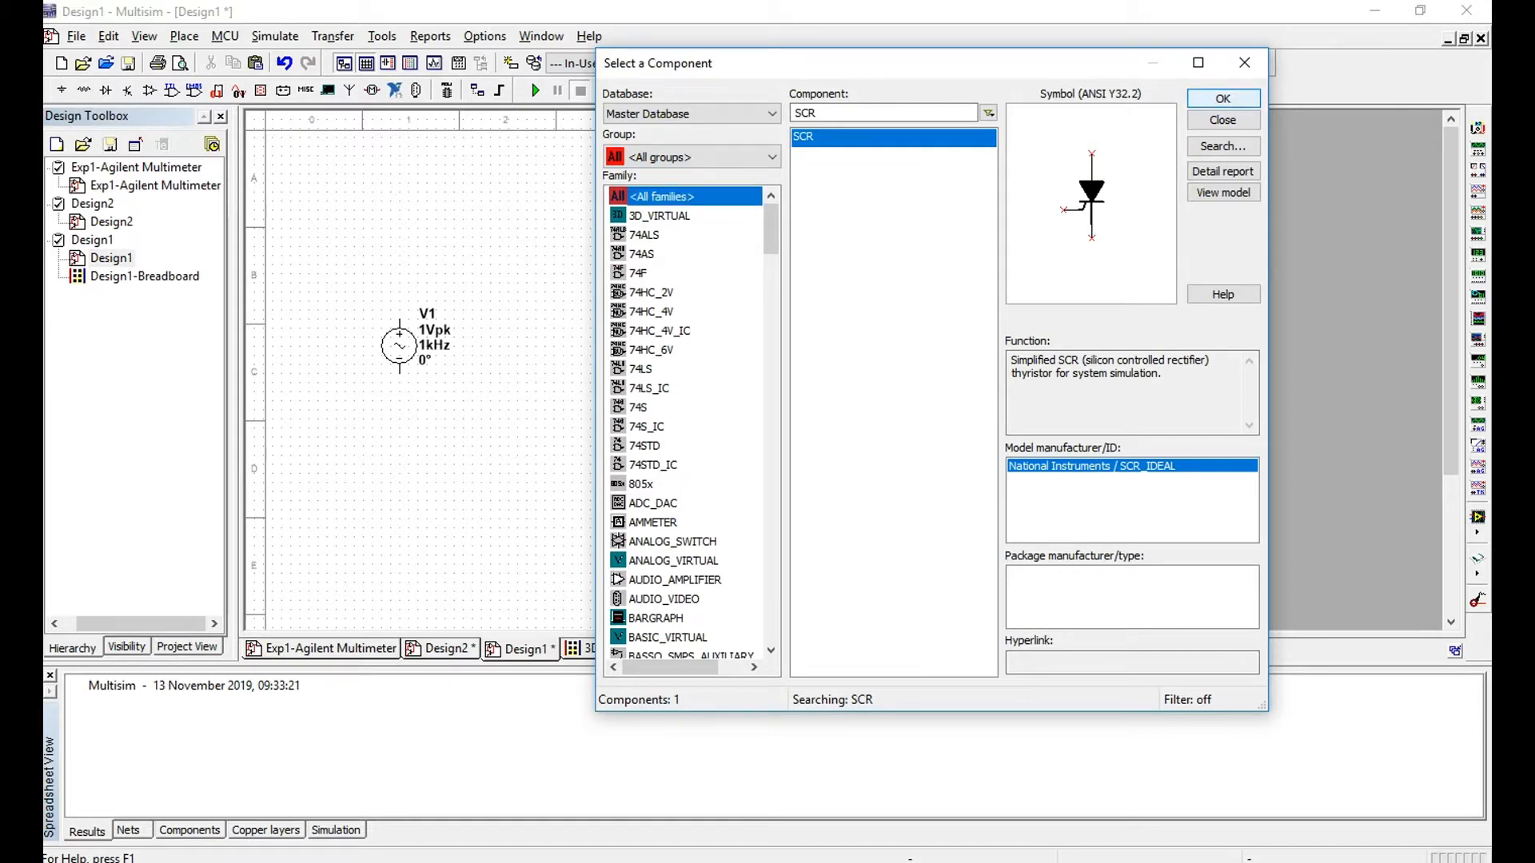
pyautogui.click(1223, 98)
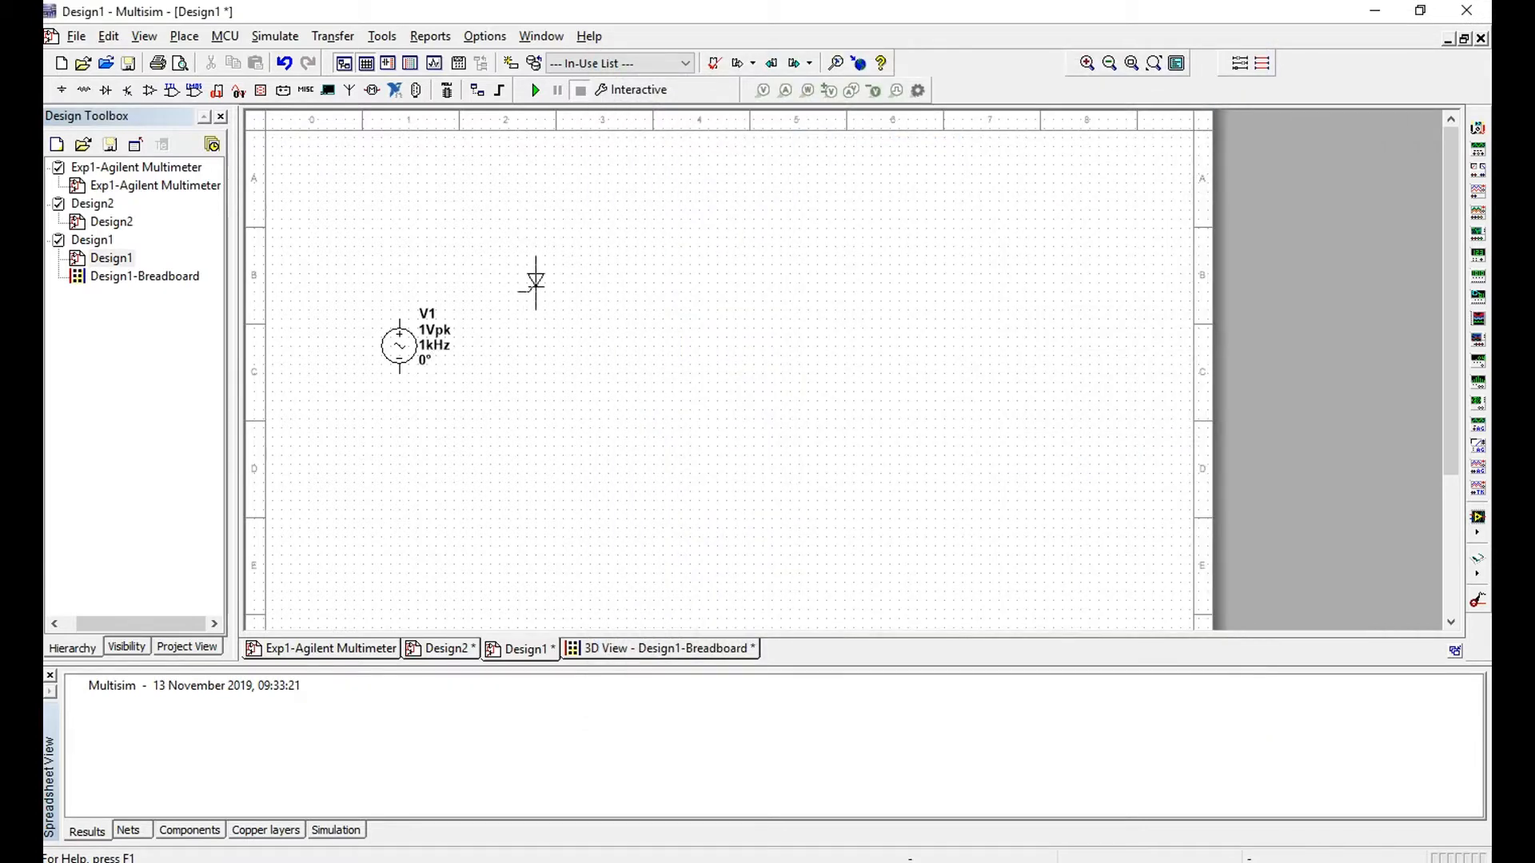
pyautogui.click(536, 280)
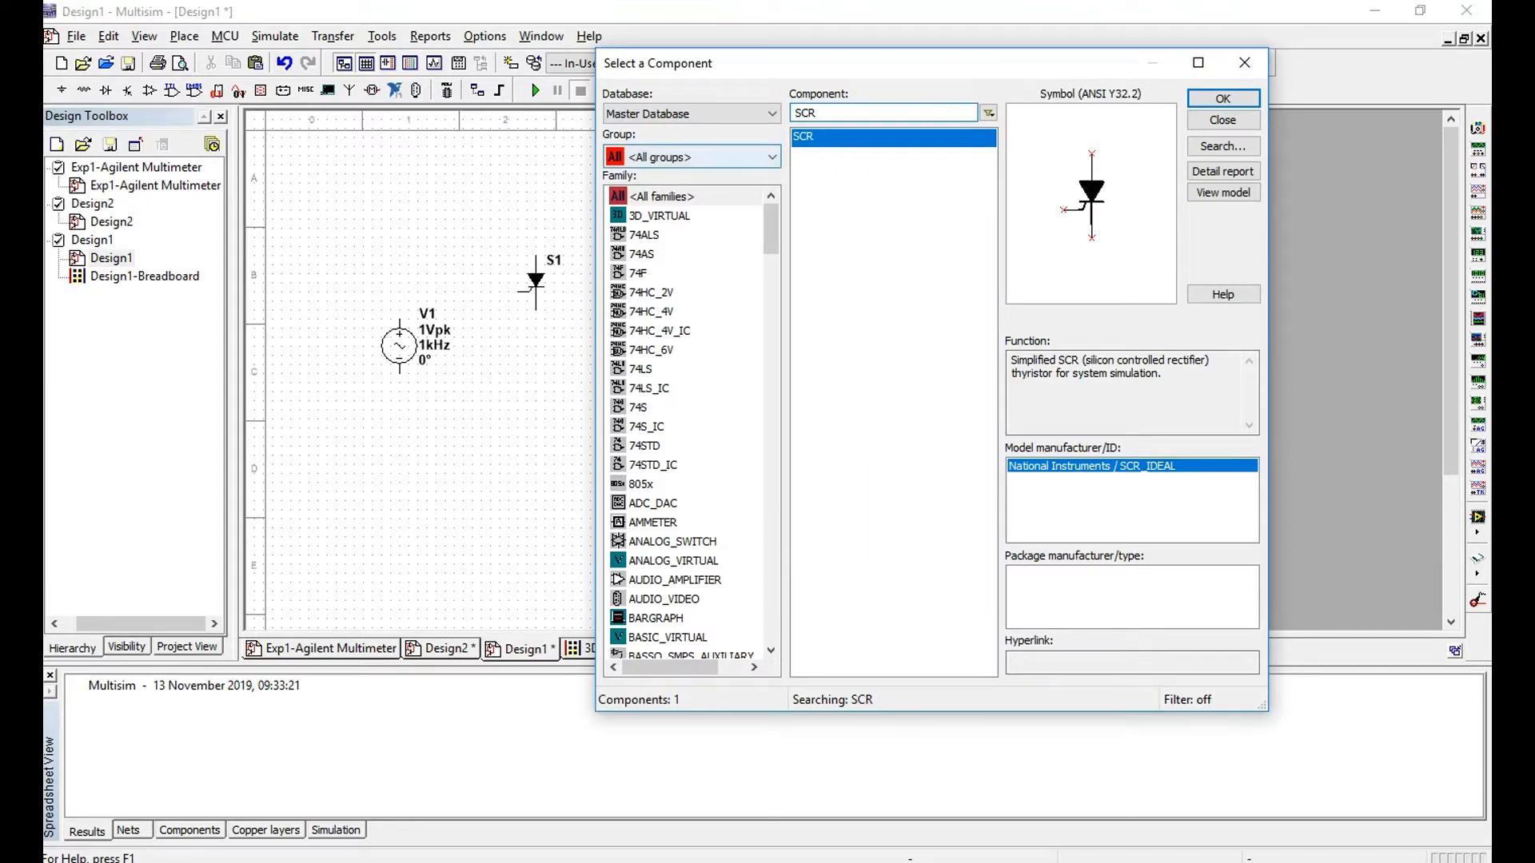
# Place a PULSE_VOLTAGE source from the signal voltage sources to the lower right of the SCR
pyautogui.click(692, 158)
pyautogui.click(649, 196)
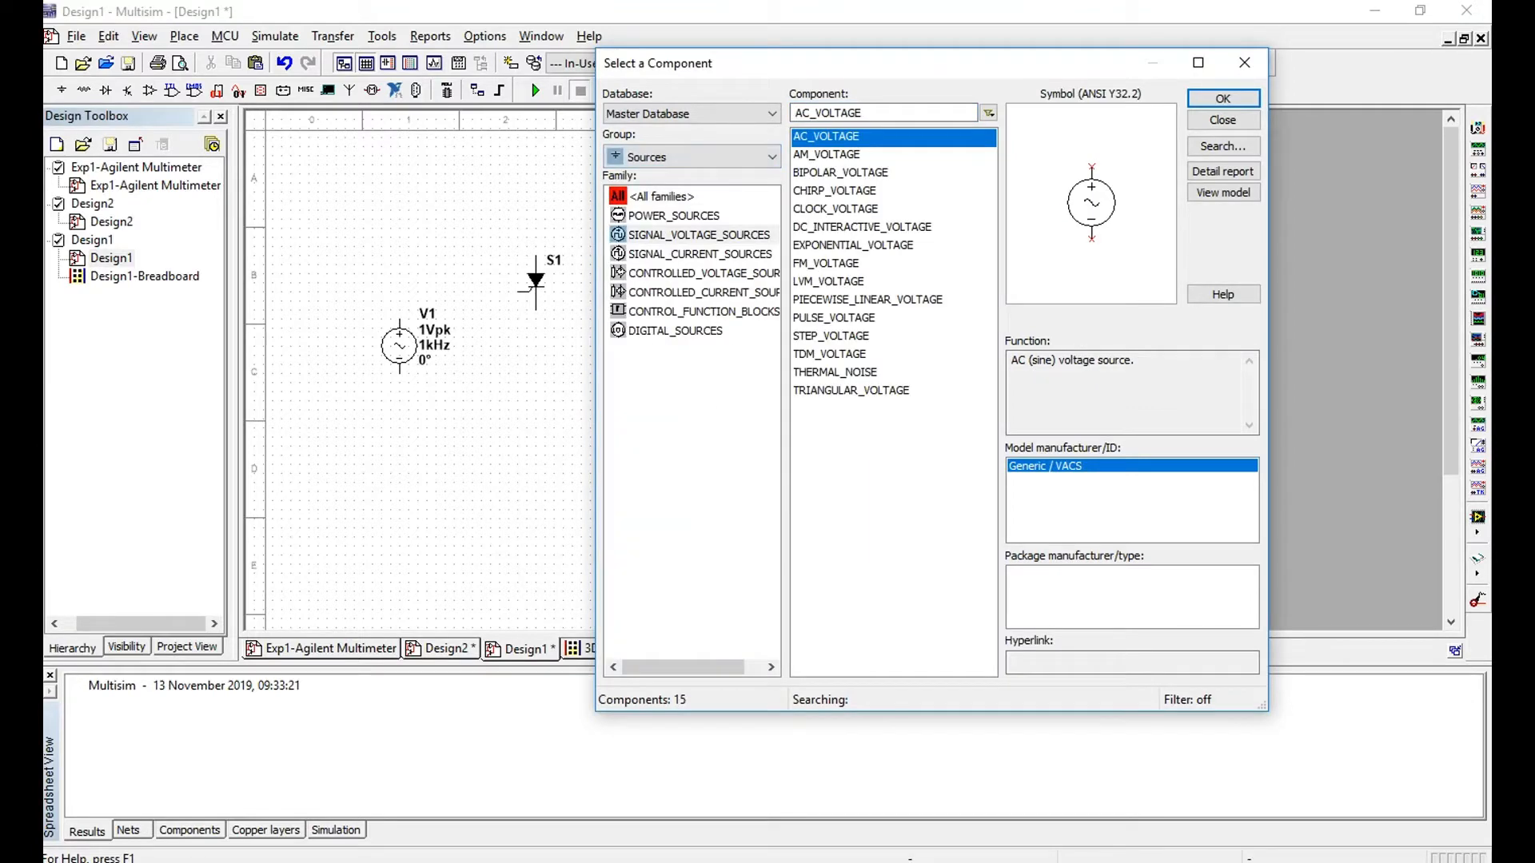
pyautogui.click(674, 215)
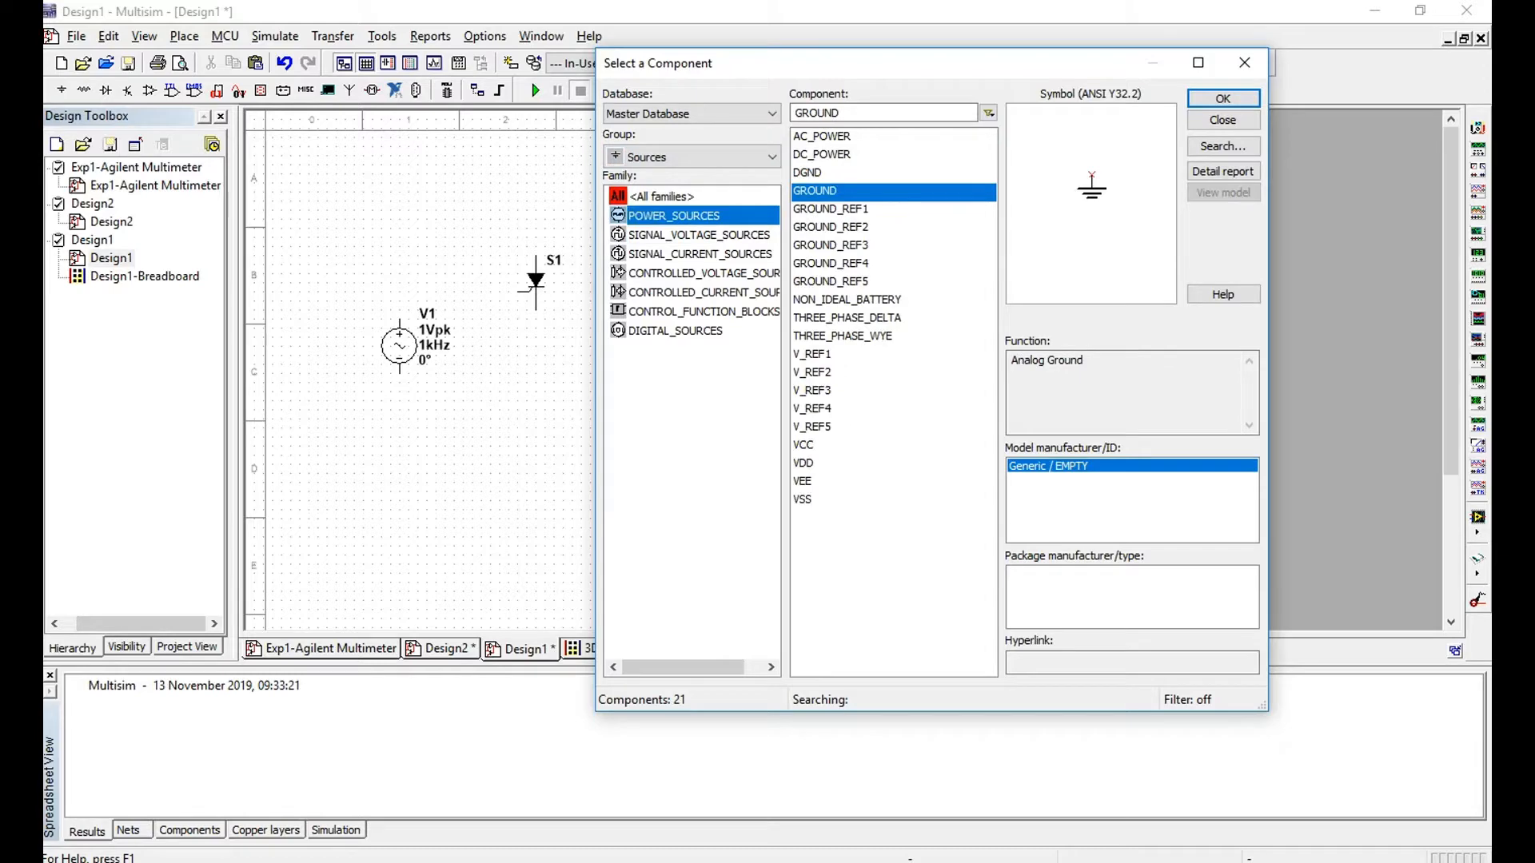
pyautogui.click(699, 235)
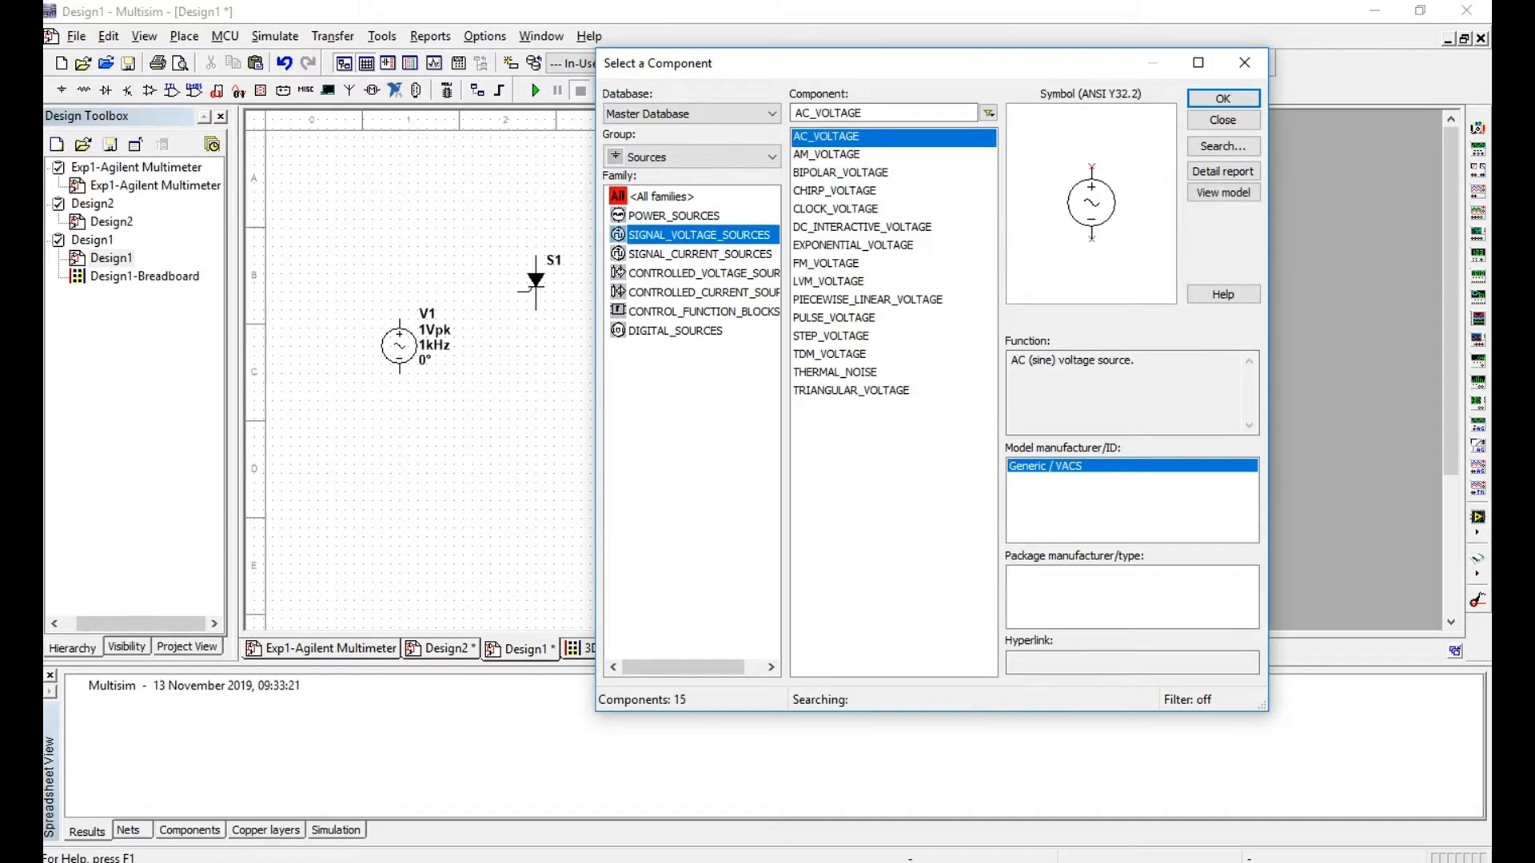
pyautogui.click(833, 318)
pyautogui.click(1223, 99)
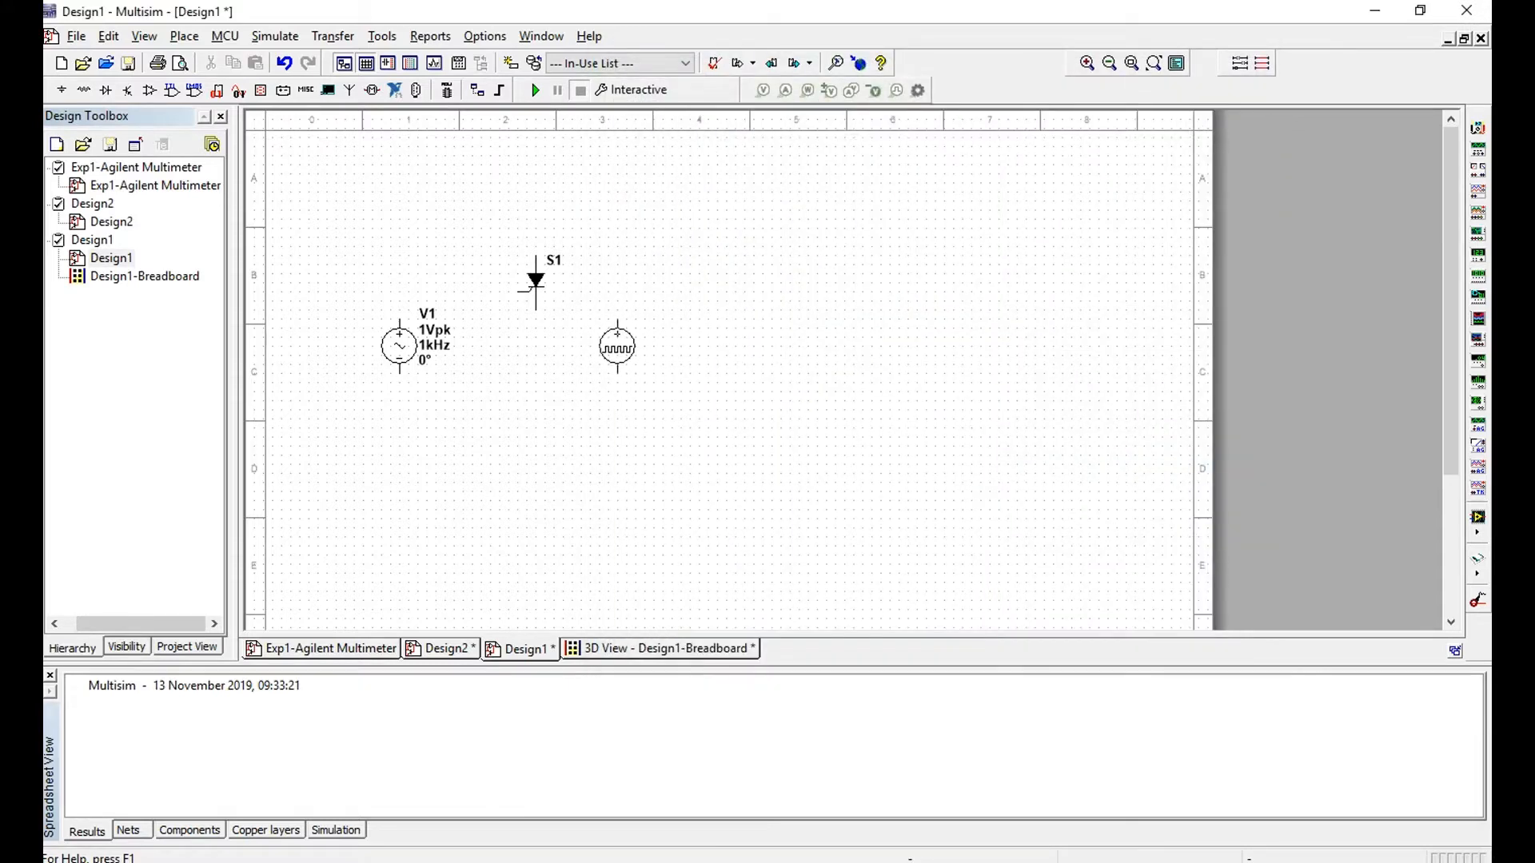
pyautogui.click(617, 347)
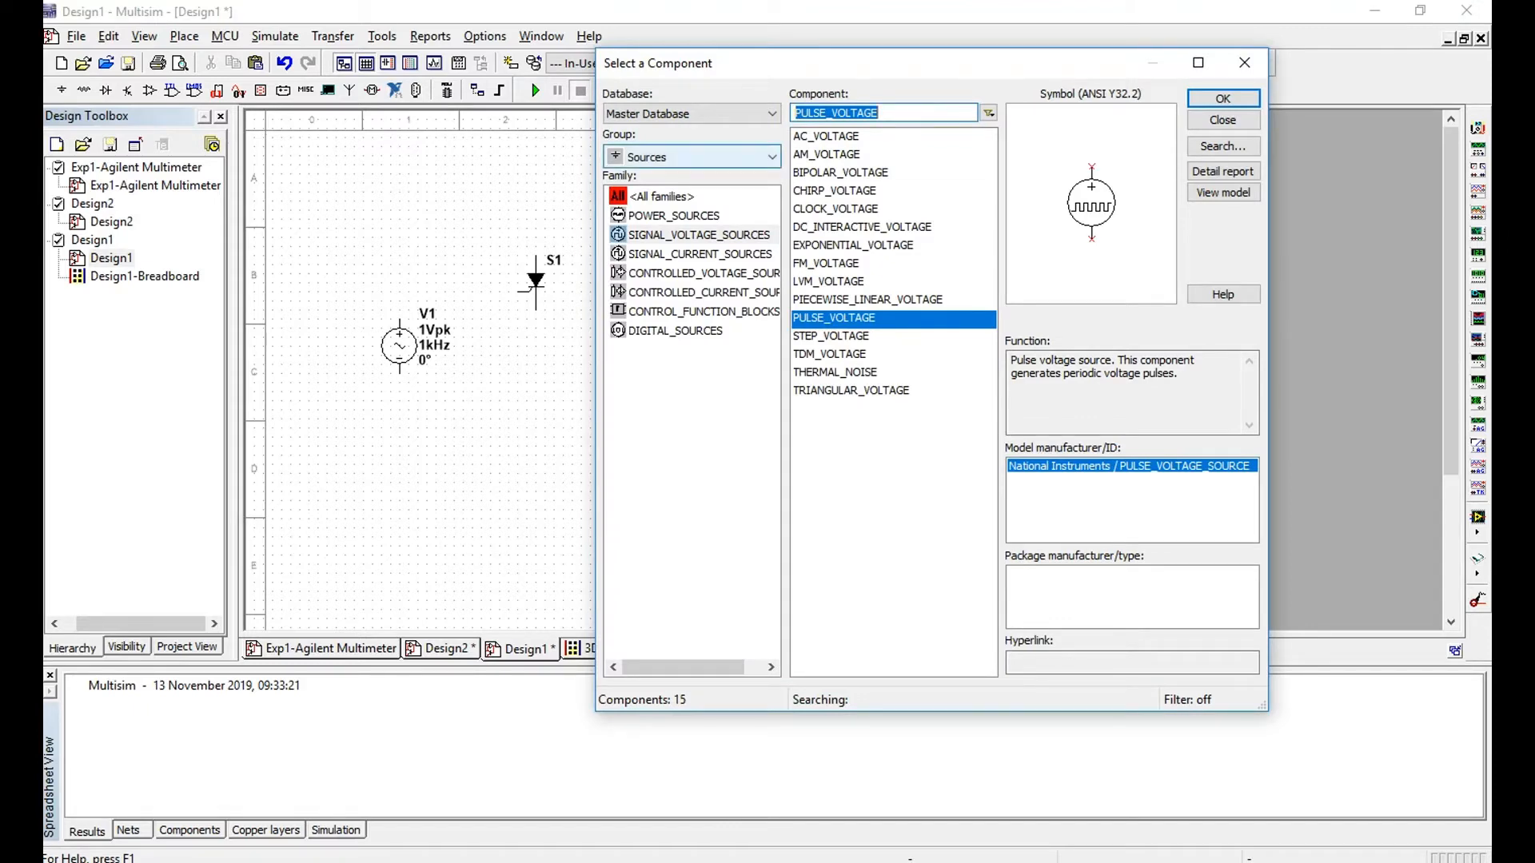
# Place a 1k resistor from the Basic group to the right of the pulse source
pyautogui.click(692, 157)
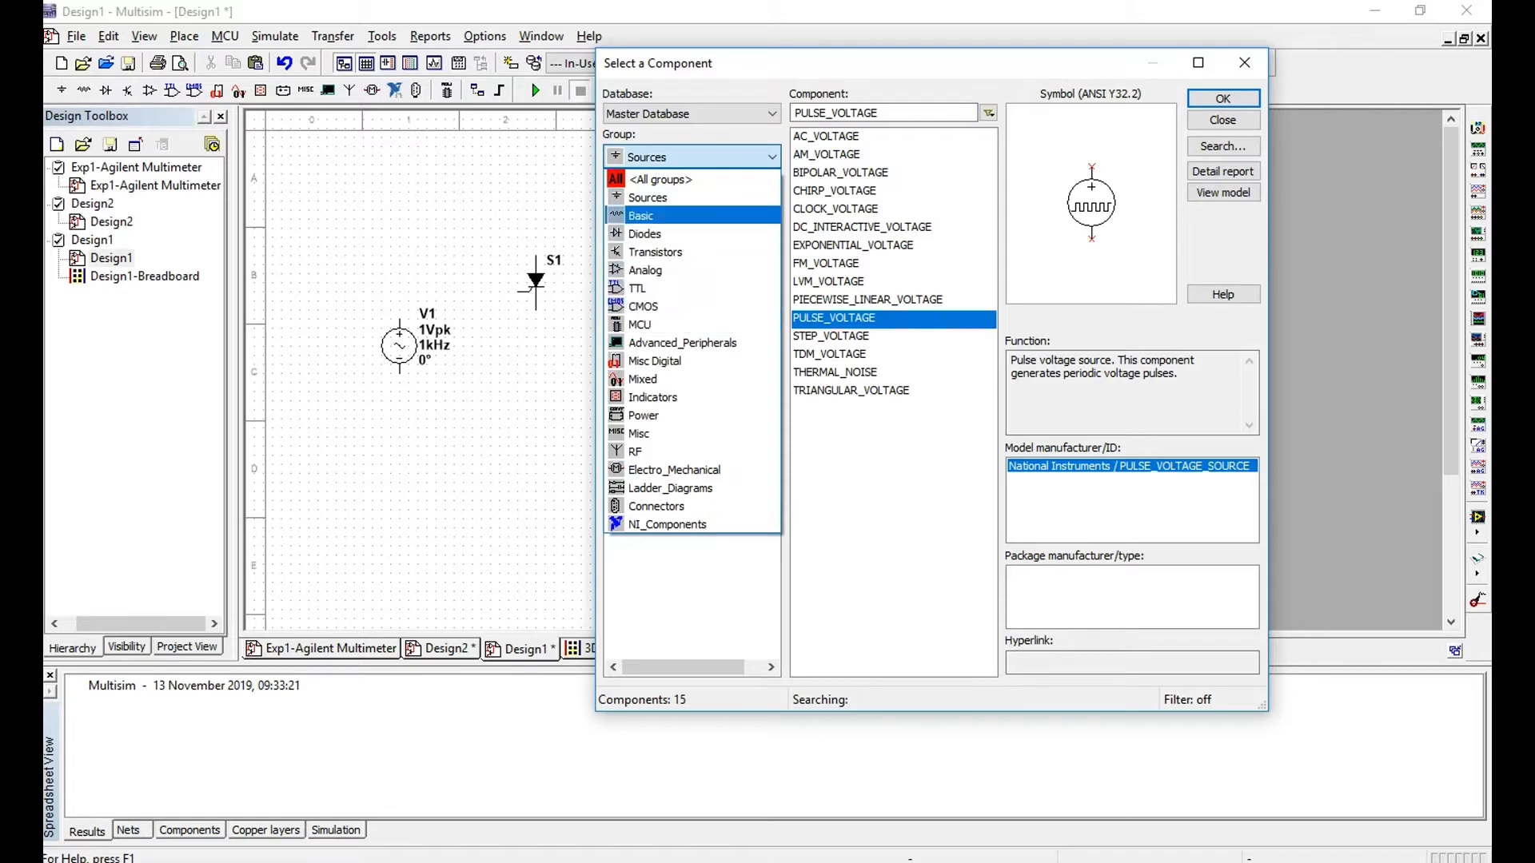
pyautogui.click(641, 216)
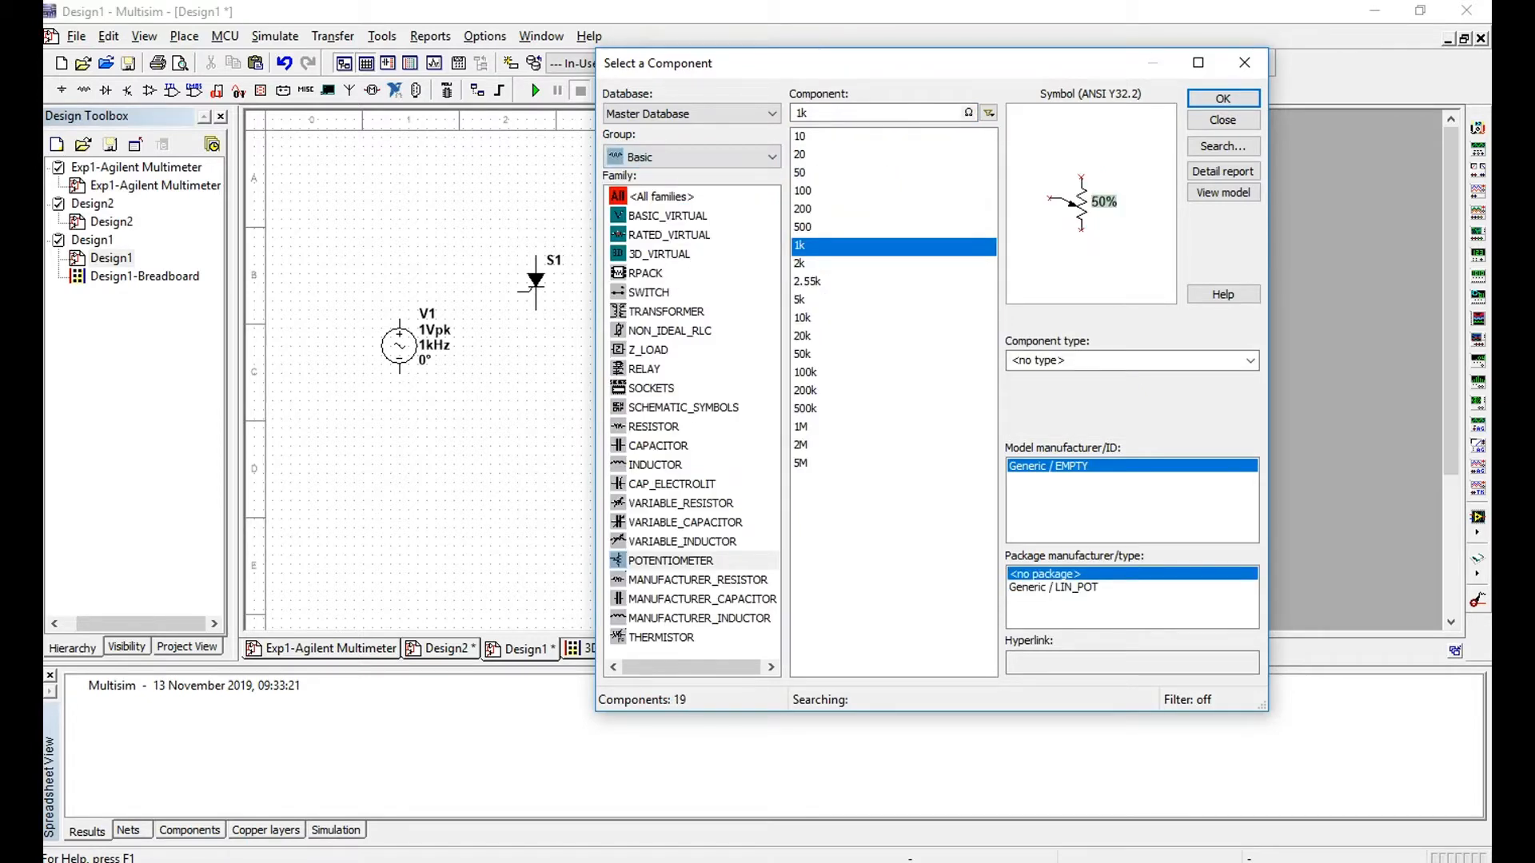
pyautogui.click(654, 427)
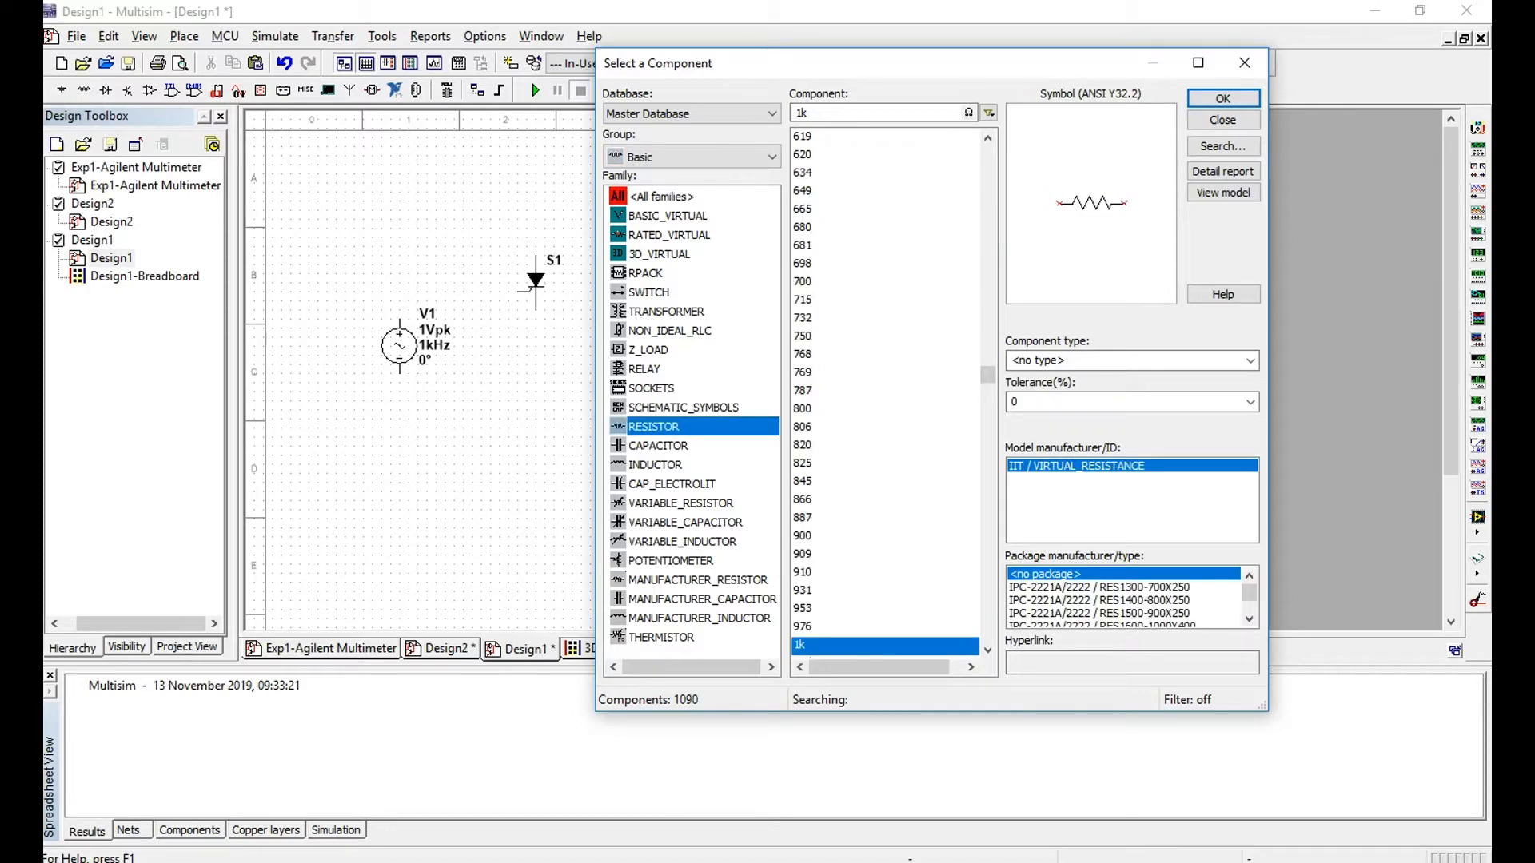
pyautogui.click(1223, 99)
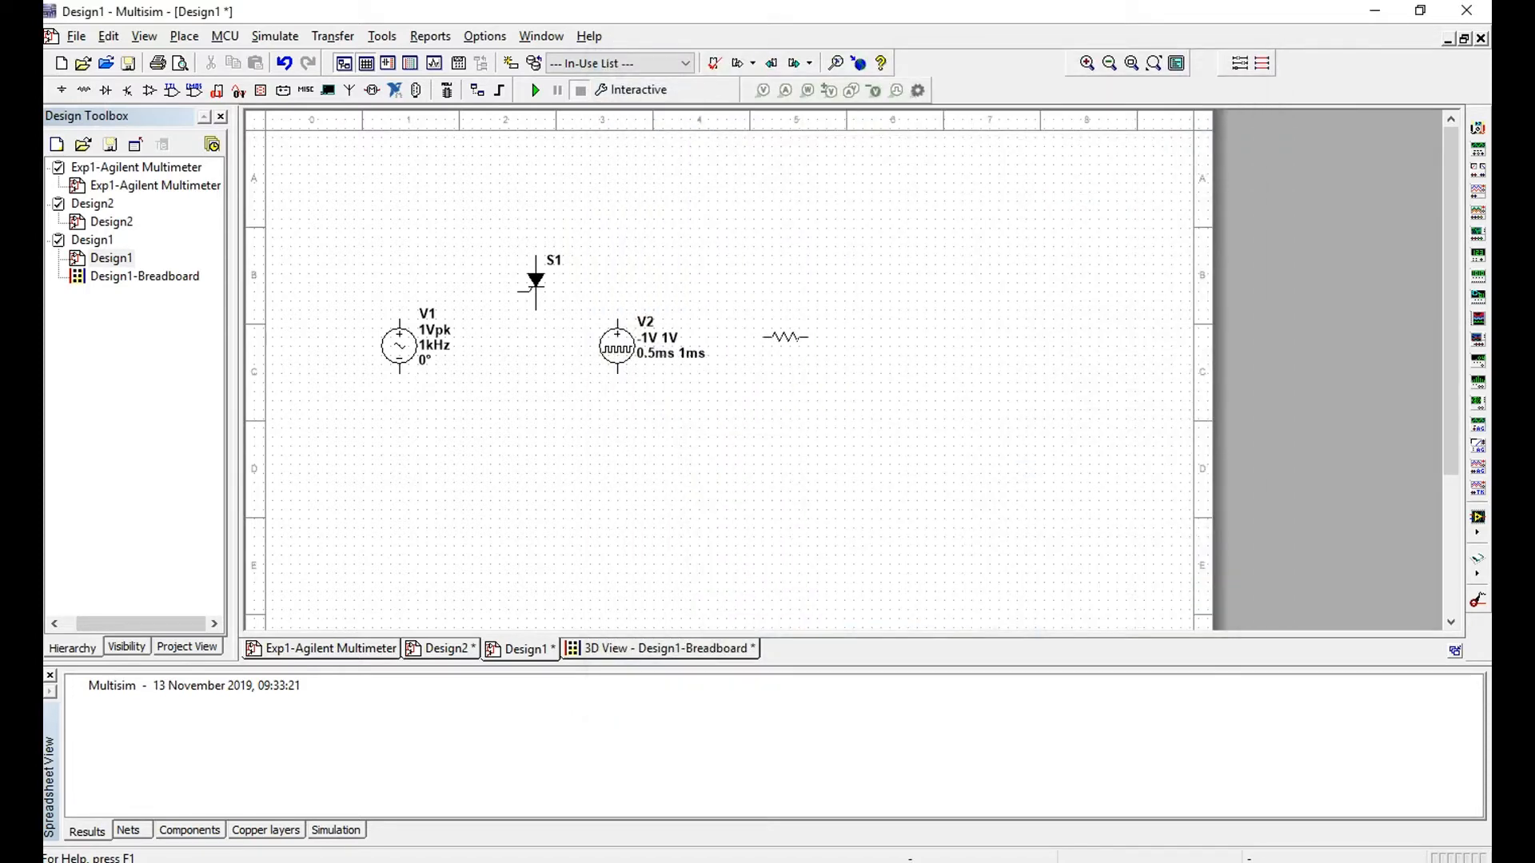
pyautogui.click(786, 337)
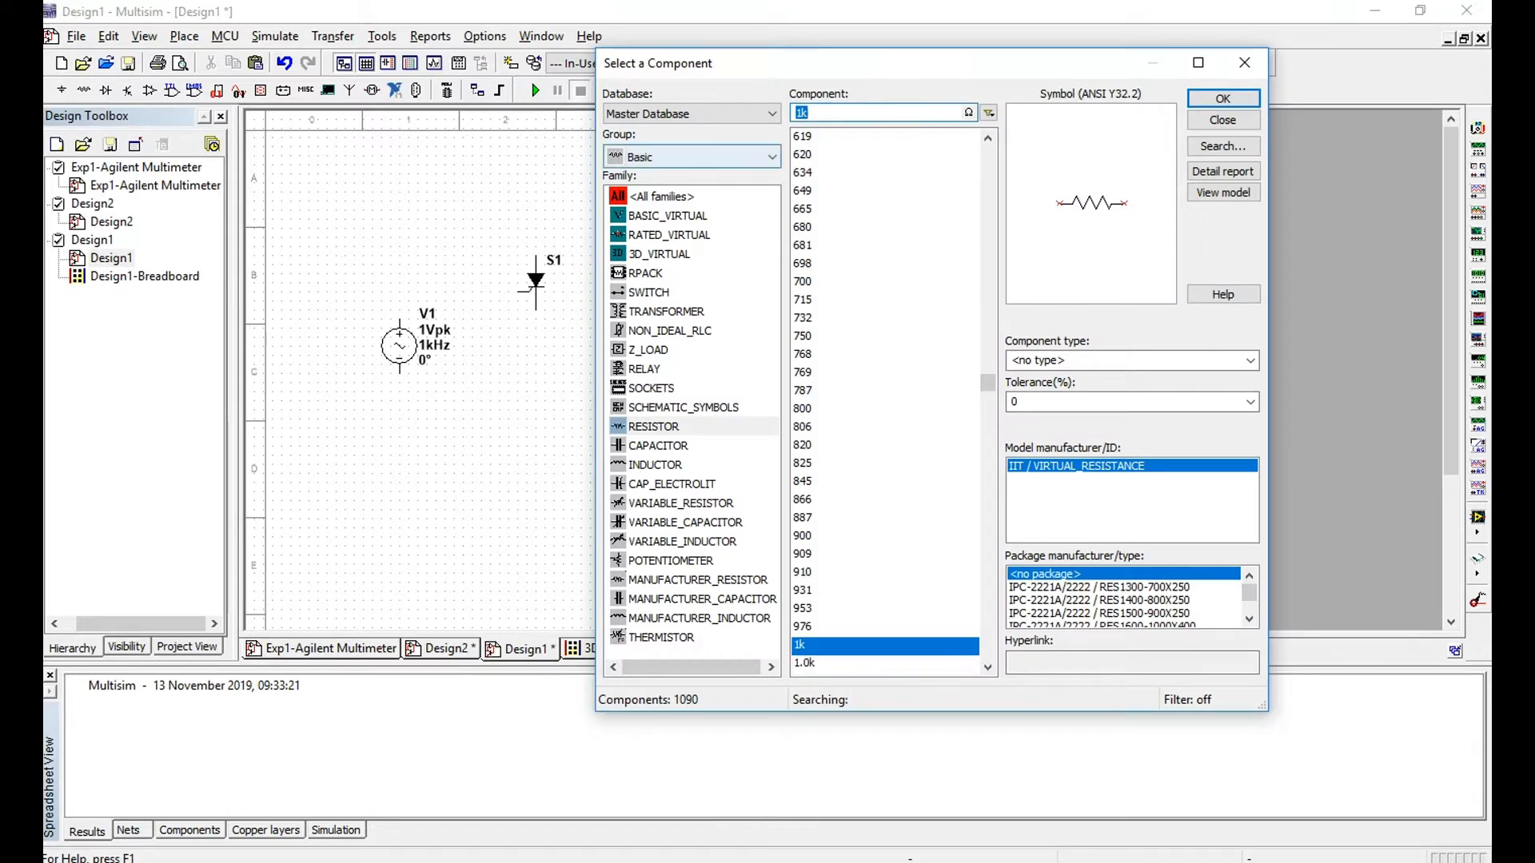
# Place a GROUND symbol from the power sources below the SCR and finish adding components
pyautogui.click(692, 157)
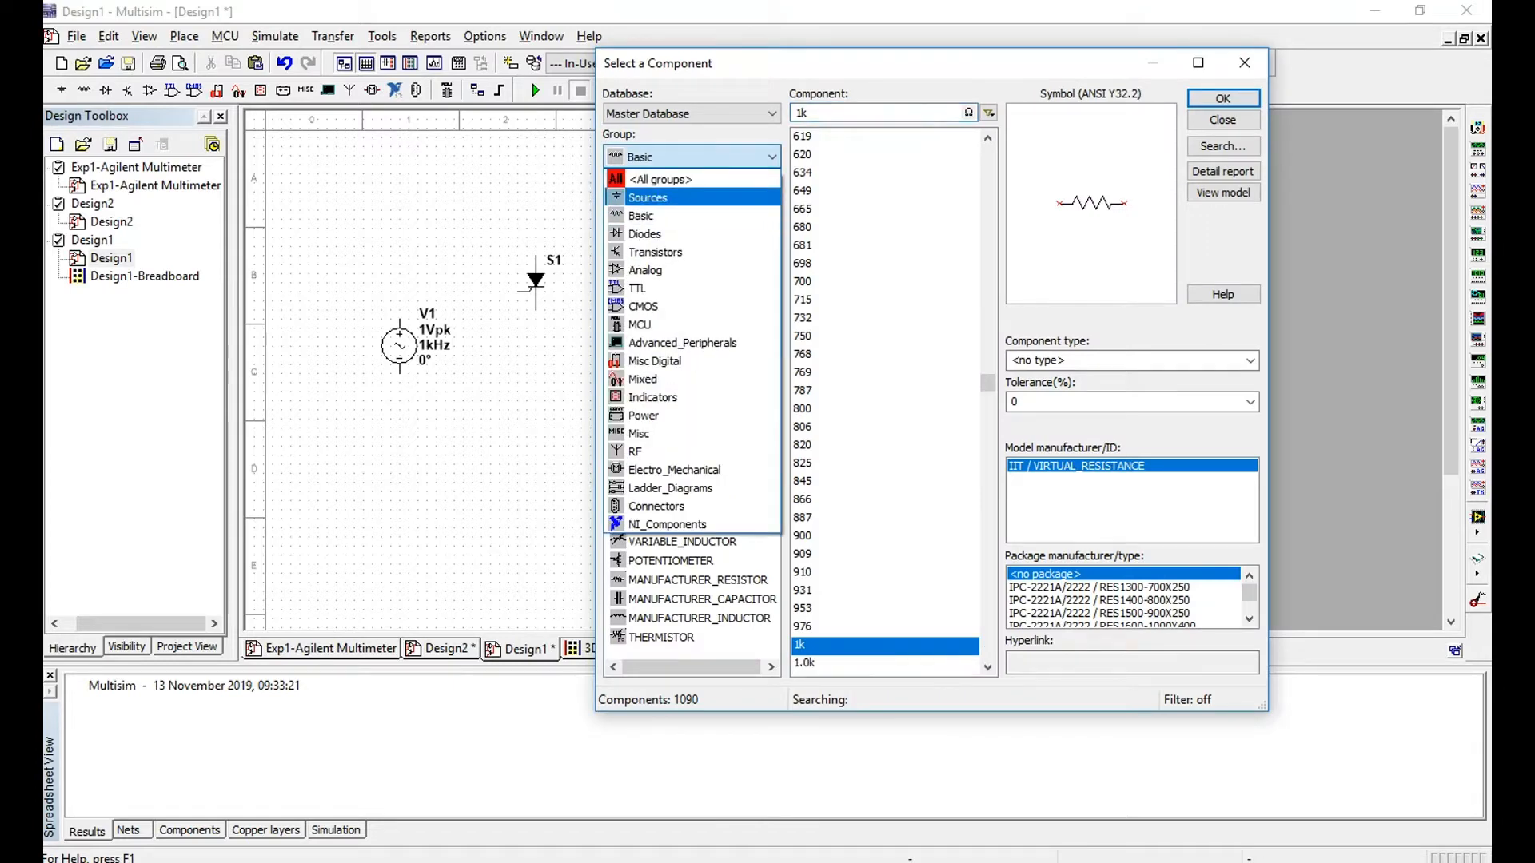
pyautogui.click(648, 197)
pyautogui.click(674, 215)
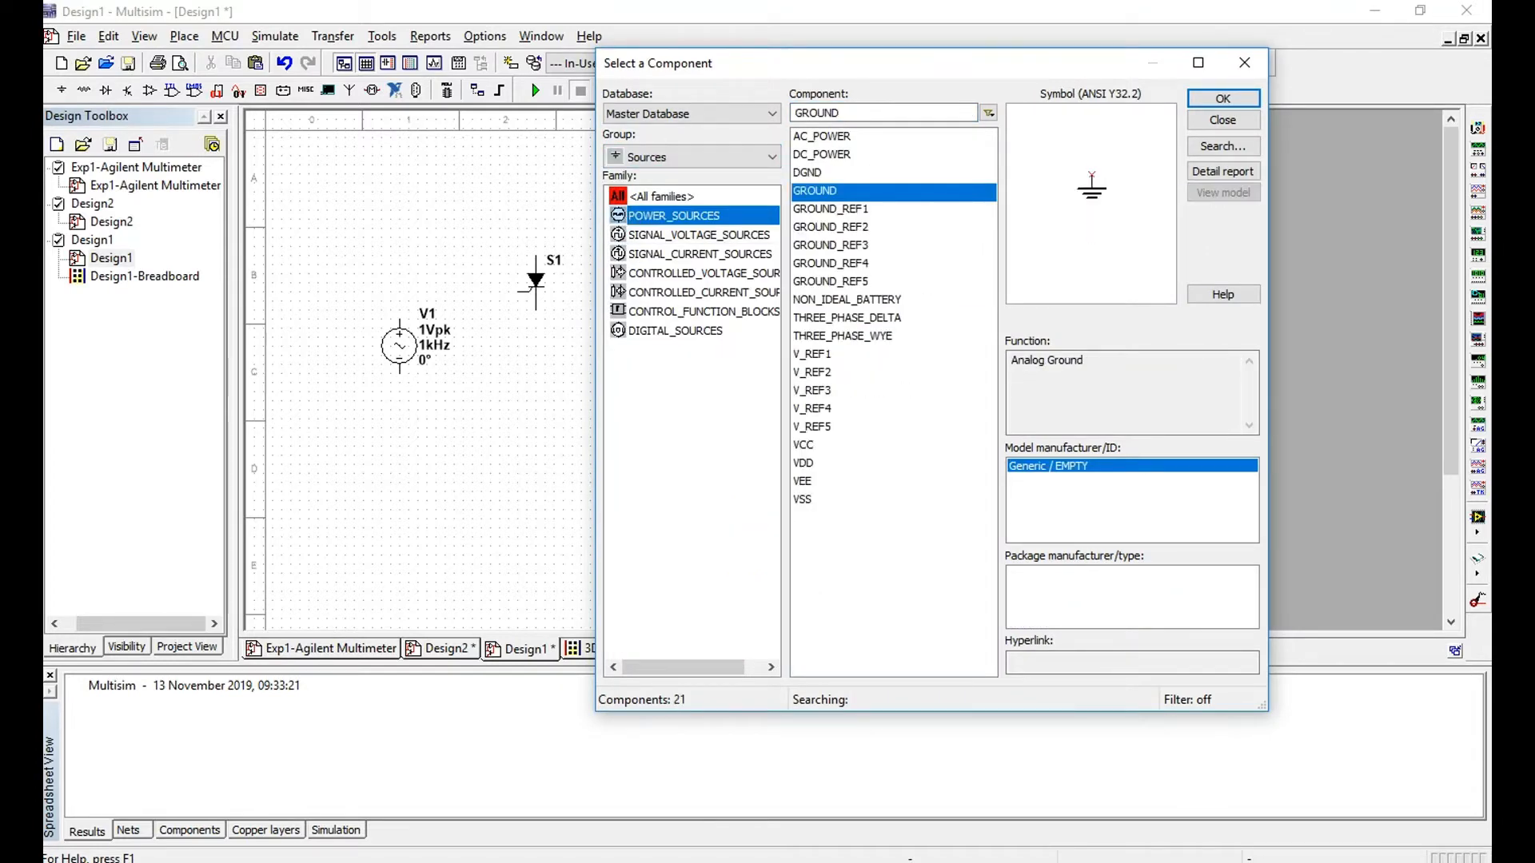
pyautogui.click(1223, 99)
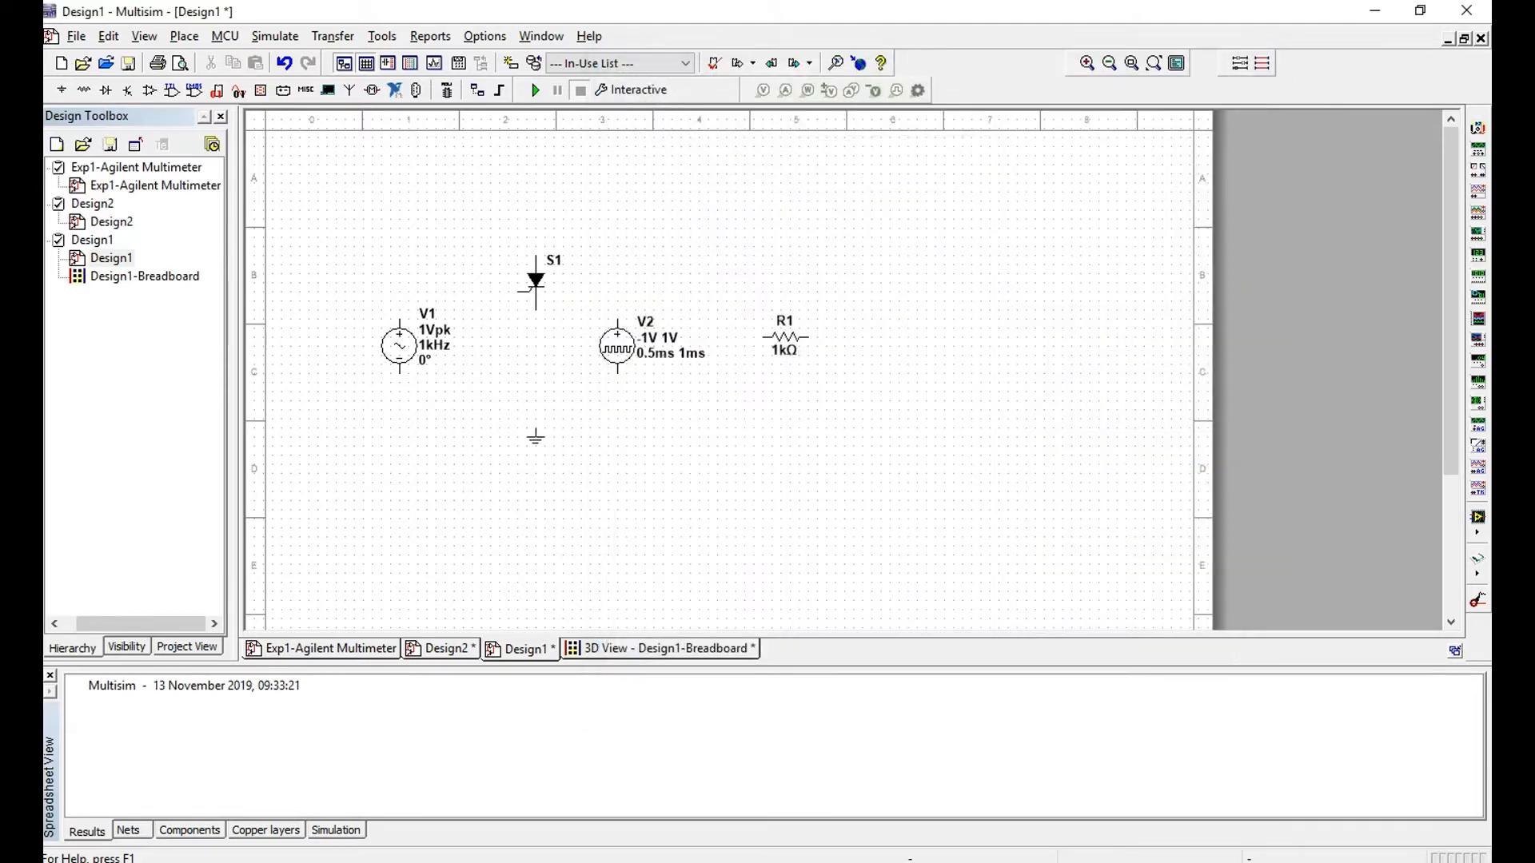
pyautogui.click(544, 434)
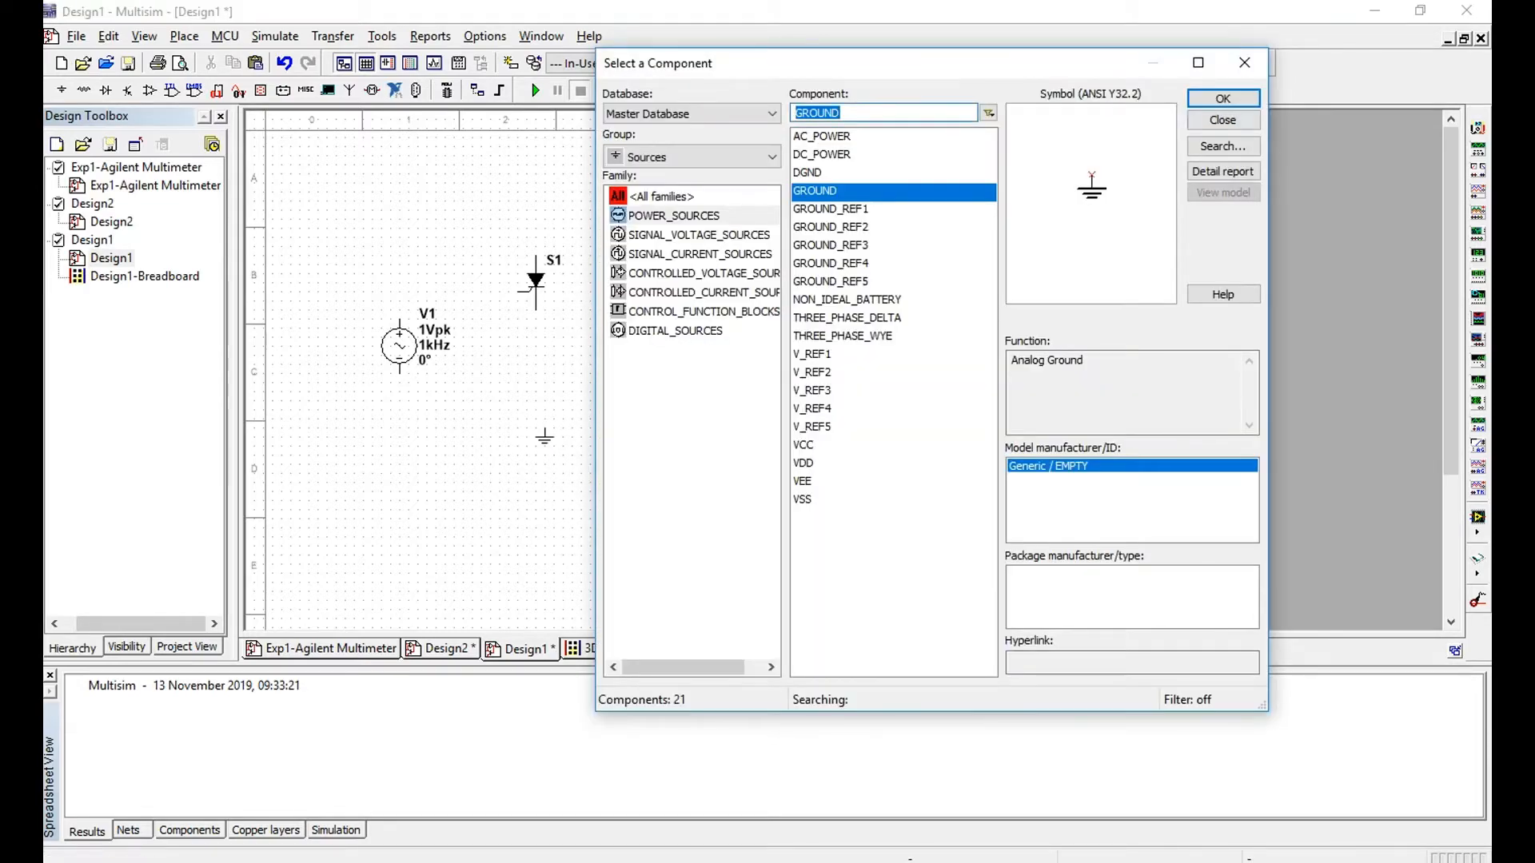
pyautogui.click(1244, 63)
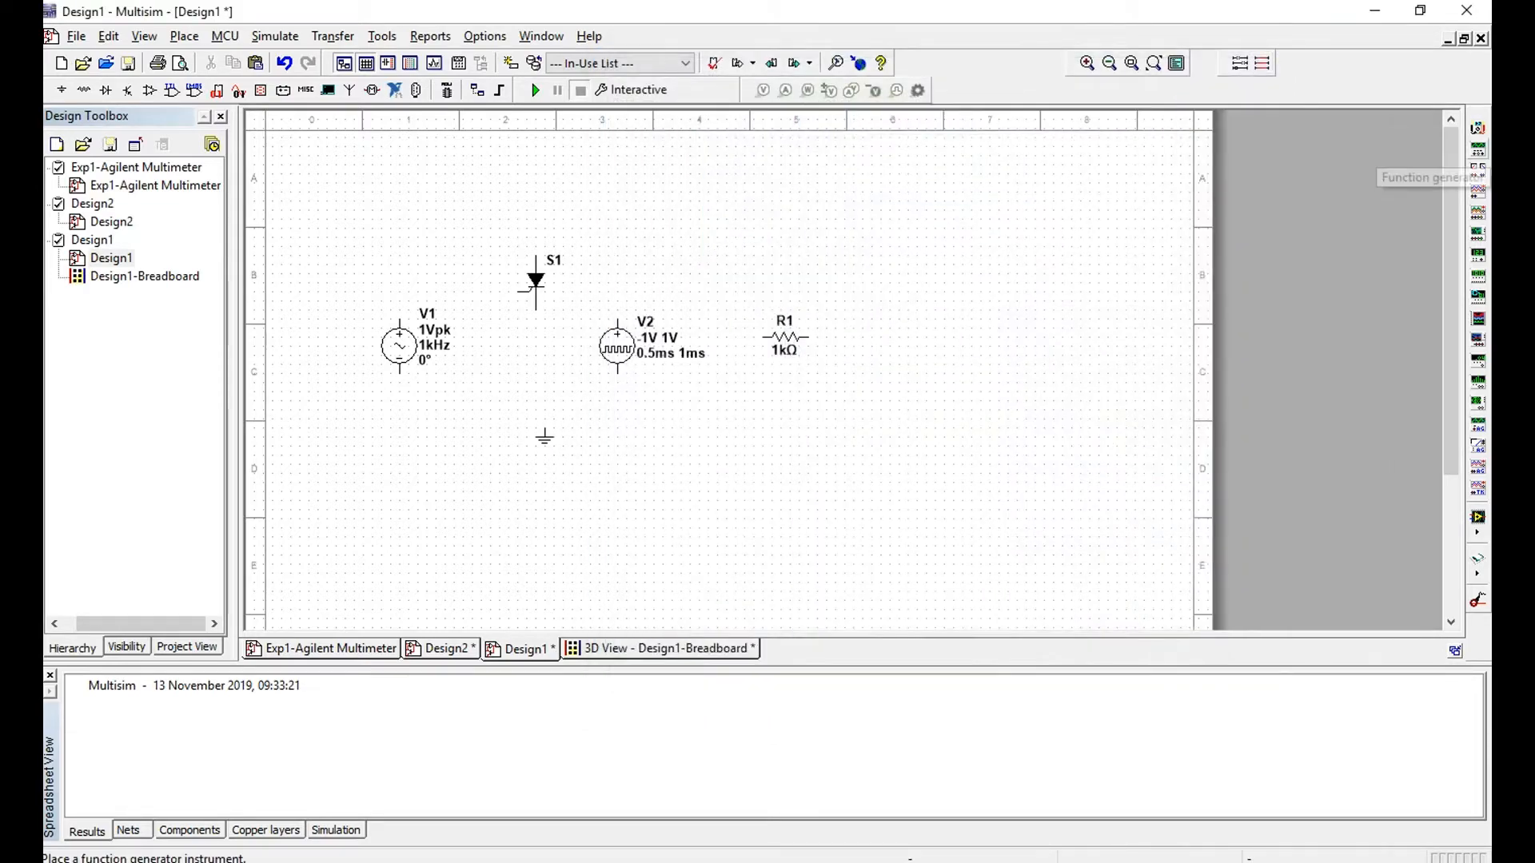
# Place an oscilloscope to the upper right of the resistor
pyautogui.click(1478, 192)
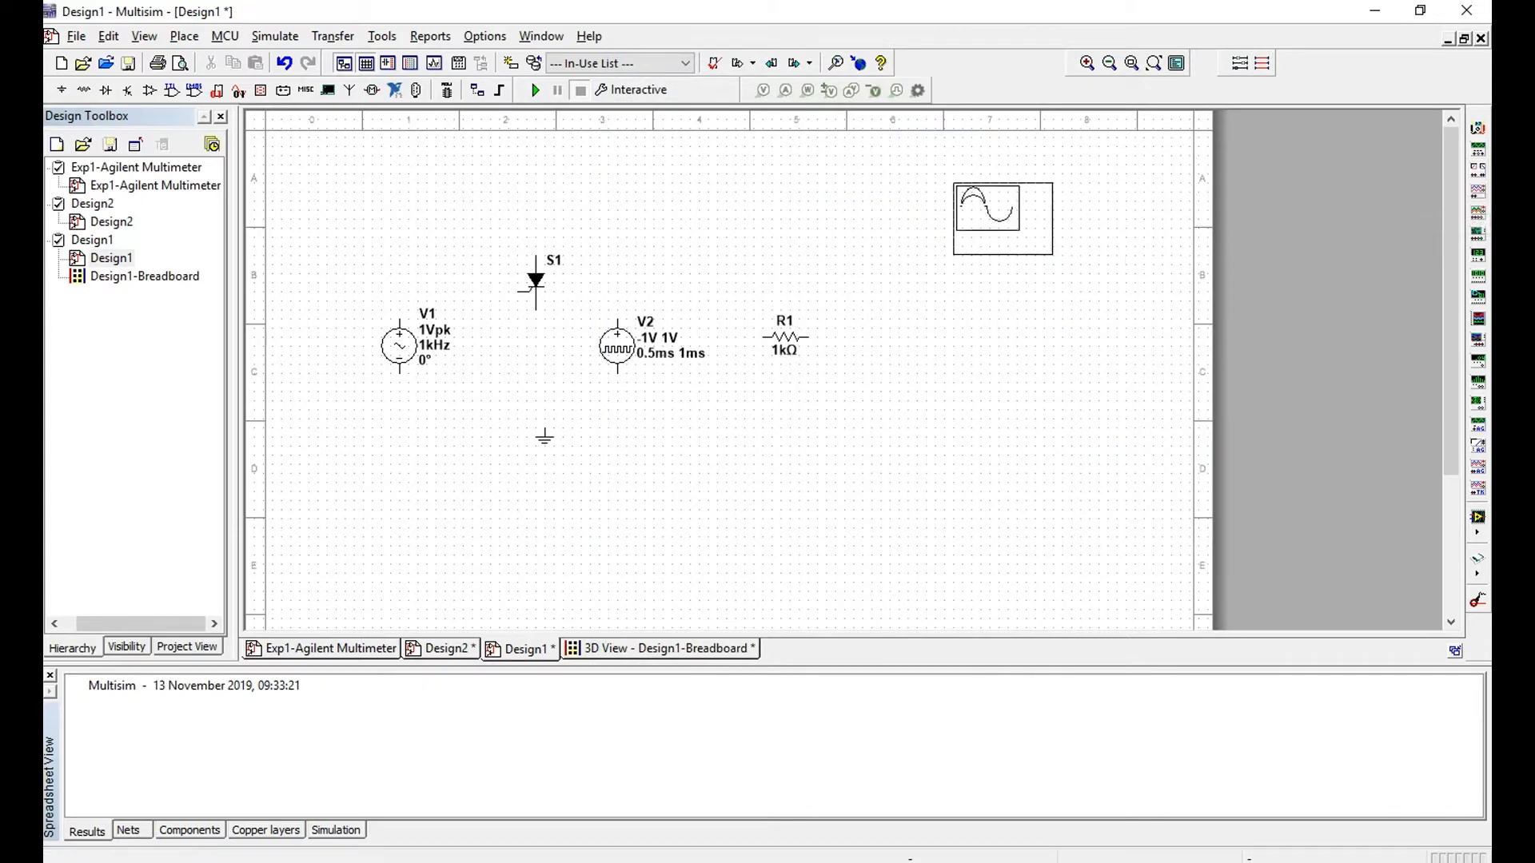
pyautogui.click(994, 249)
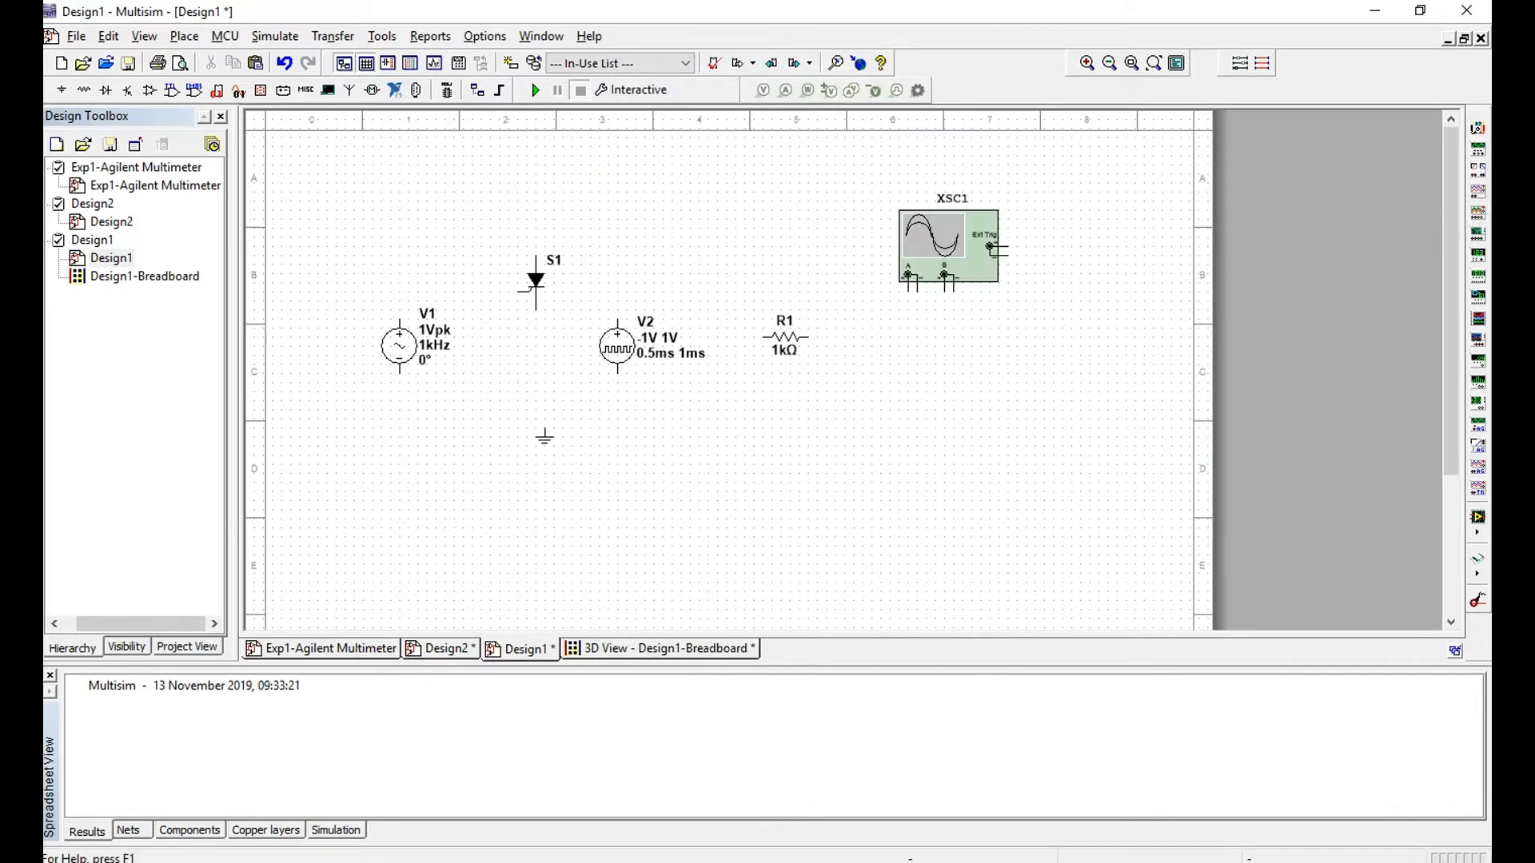
# Check the reference circuit in Design2, and set Design1's AC source V1 to 5 V peak and 50 Hz
pyautogui.click(448, 649)
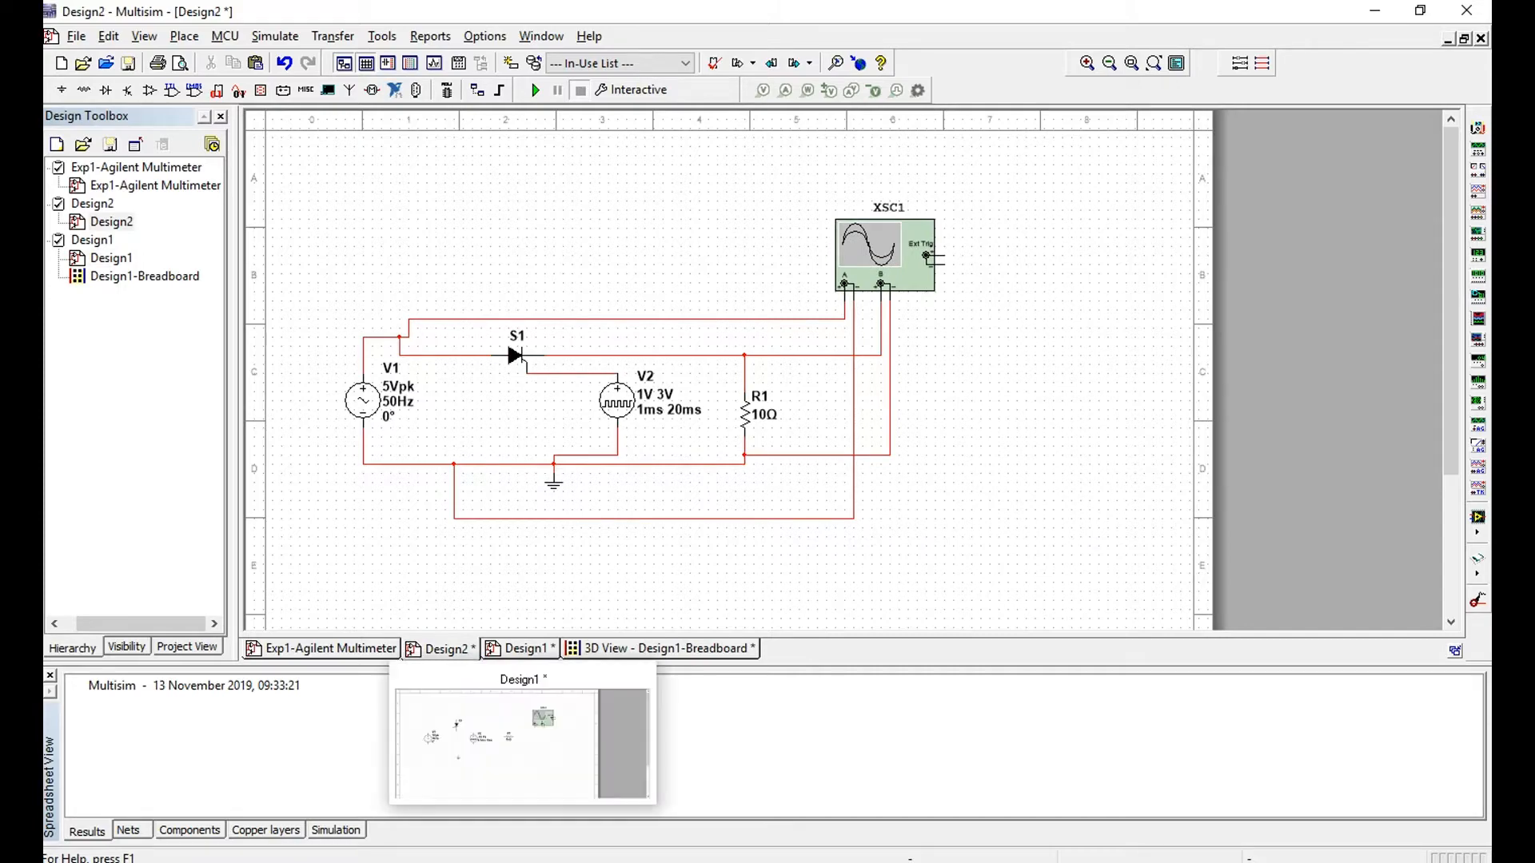
pyautogui.click(520, 649)
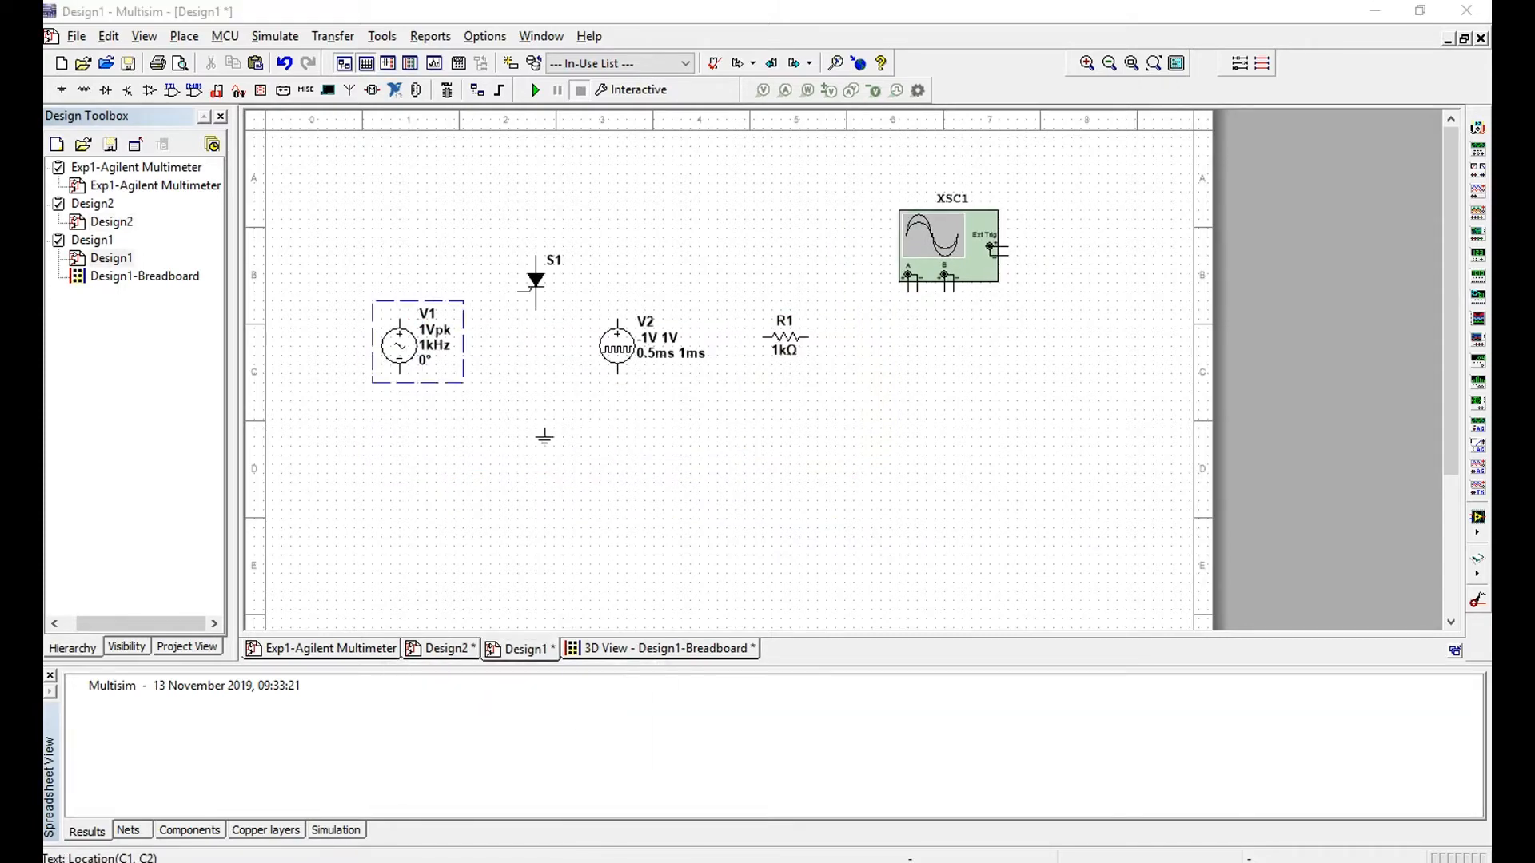
pyautogui.doubleClick(432, 344)
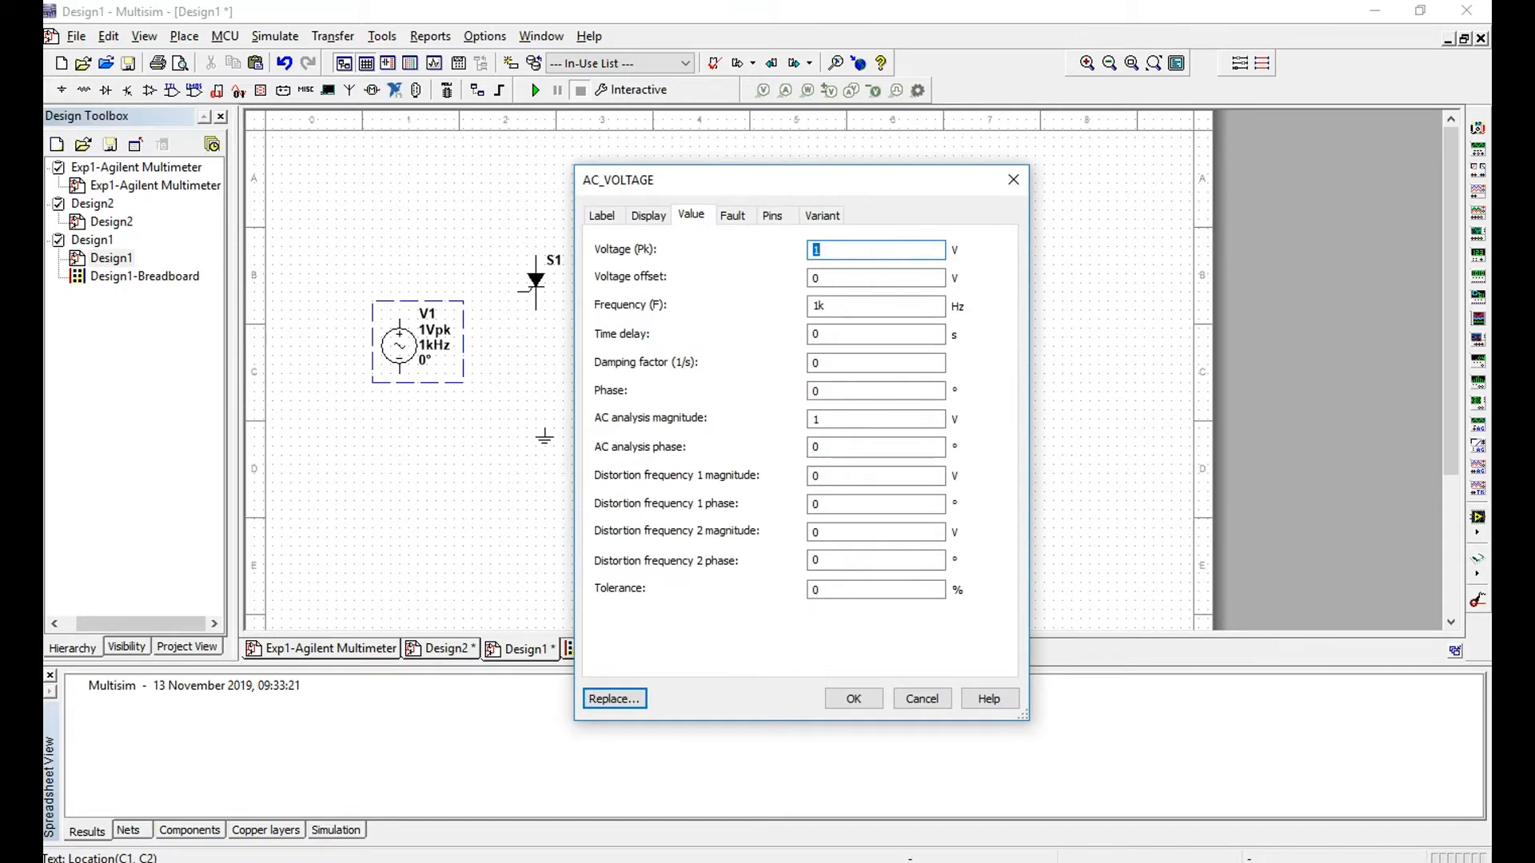
pyautogui.write('5')
pyautogui.click(820, 306)
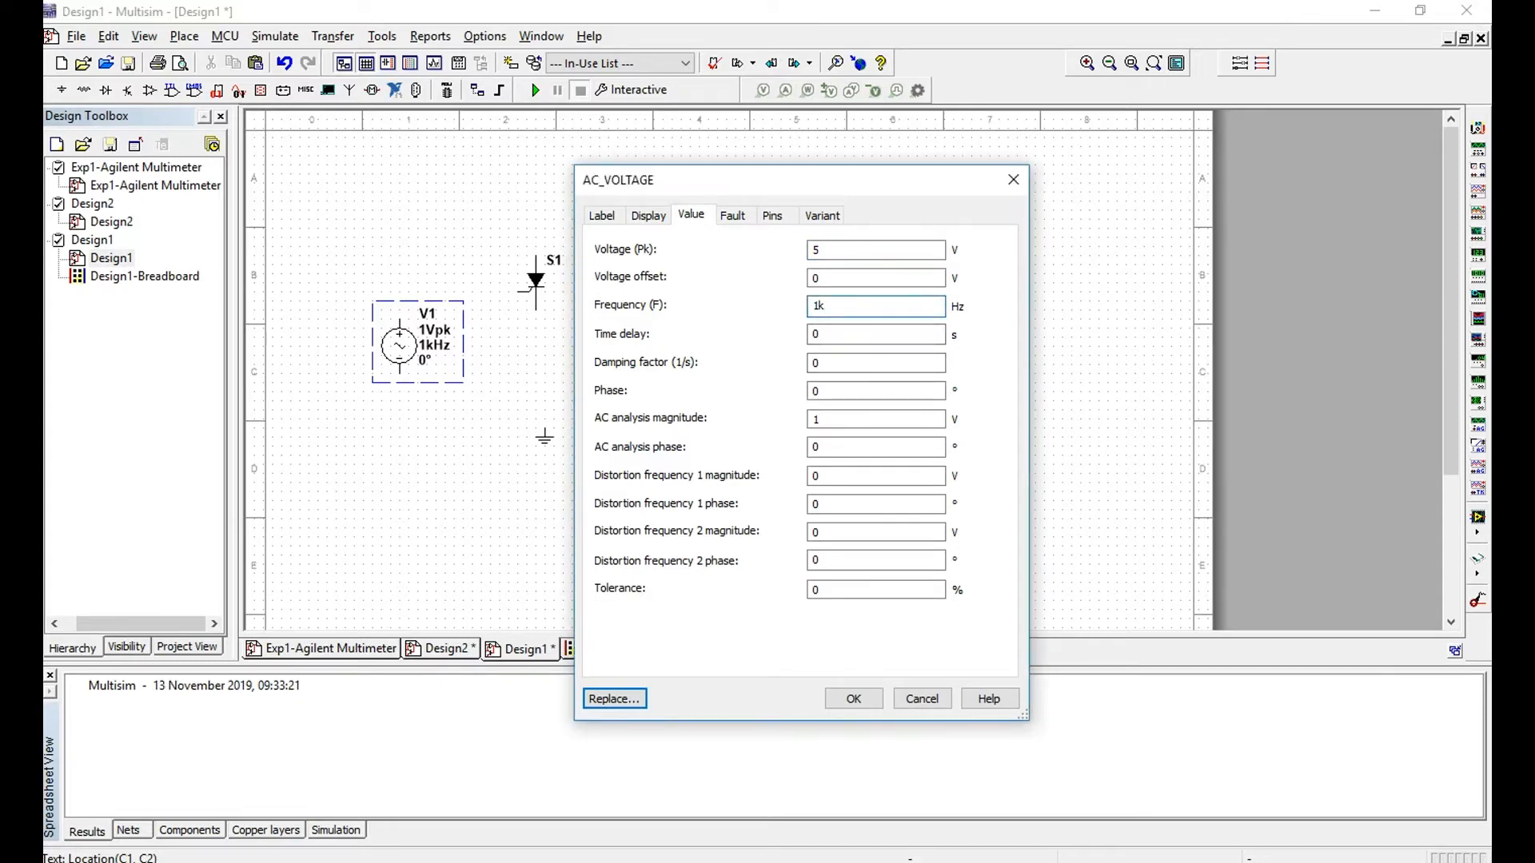
pyautogui.press('BackSpace')
pyautogui.press('BackSpace')
pyautogui.write('50')
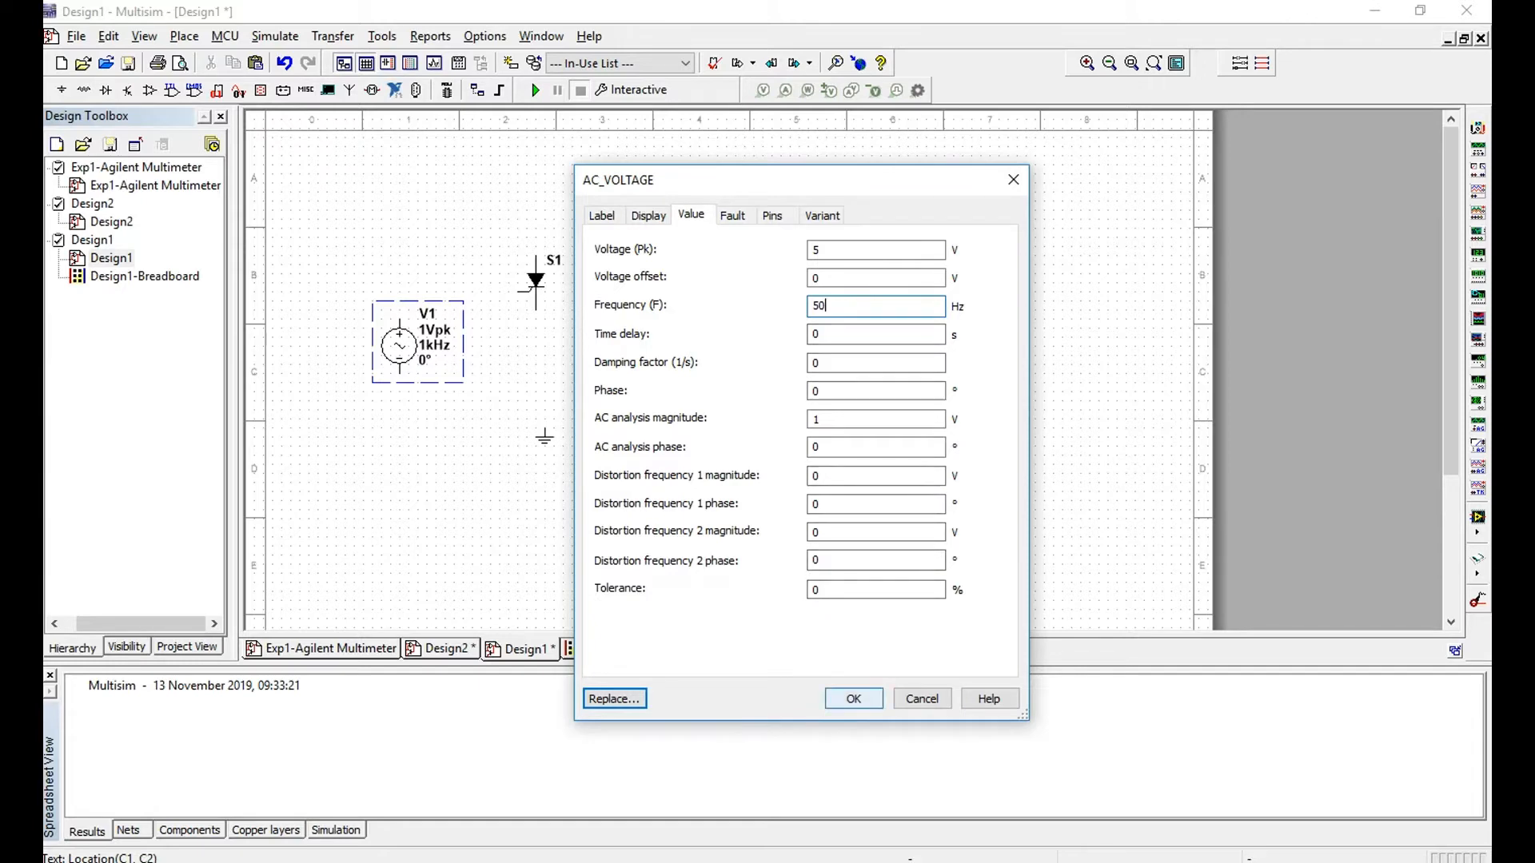
pyautogui.click(854, 698)
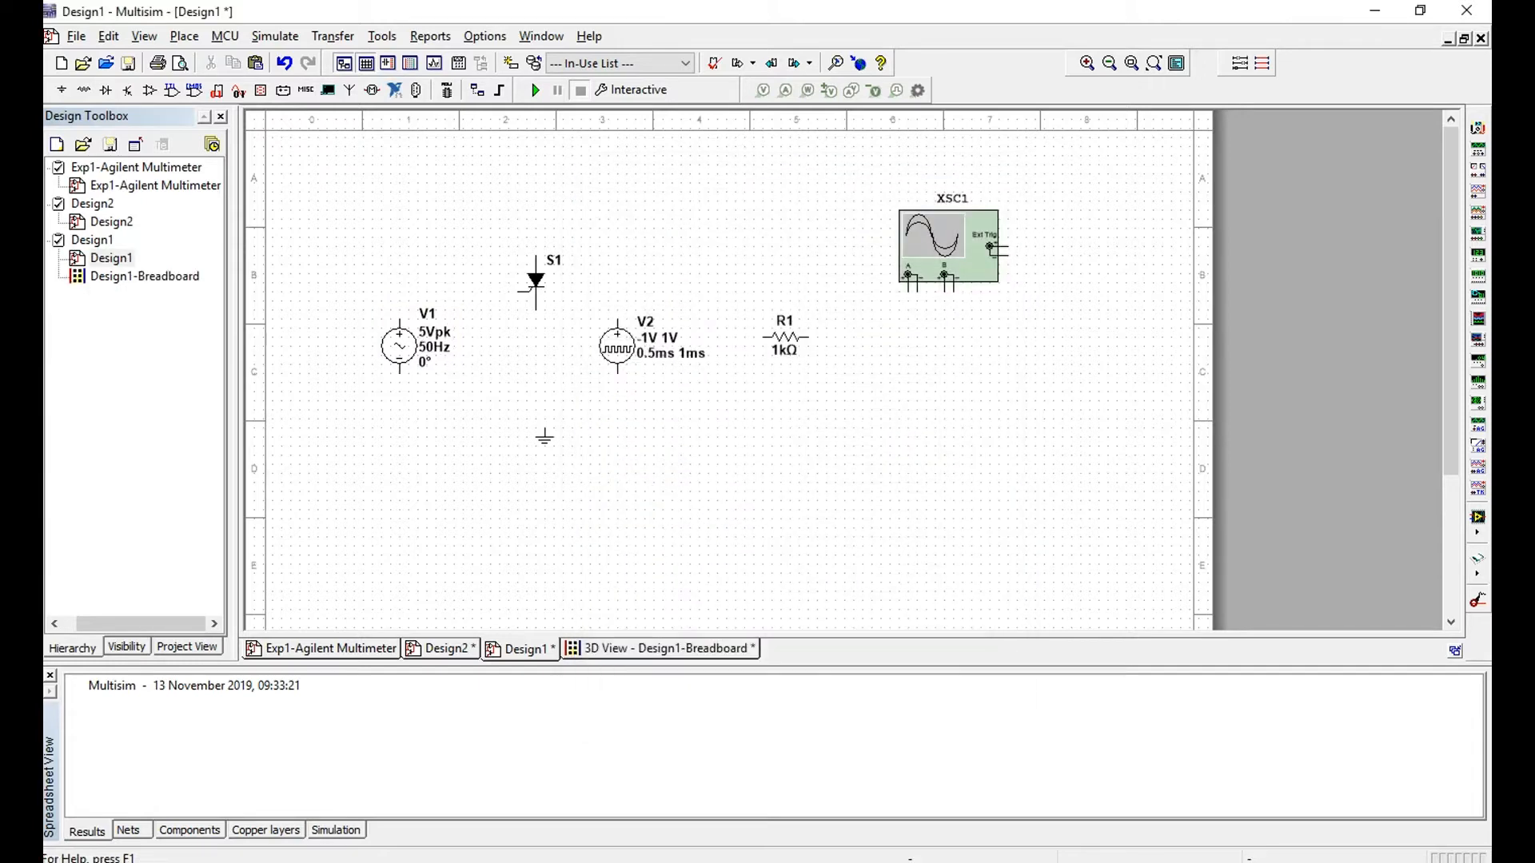
# Check Design2 again, and set Design1's pulse source V2 to an initial value of 1 V and a pulsed value of 3 V
pyautogui.click(446, 649)
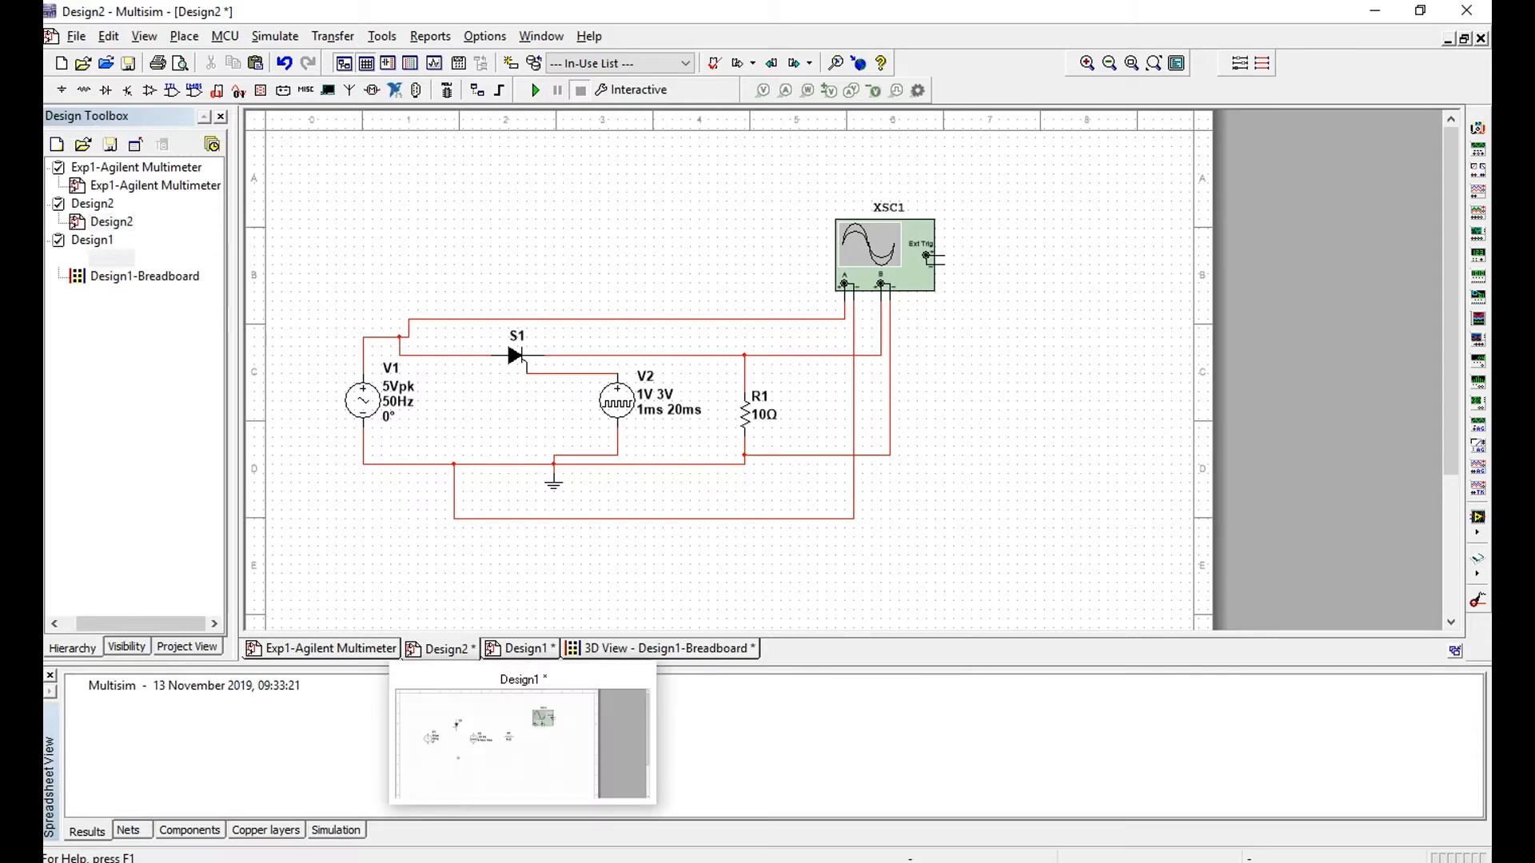
pyautogui.click(520, 649)
pyautogui.doubleClick(649, 347)
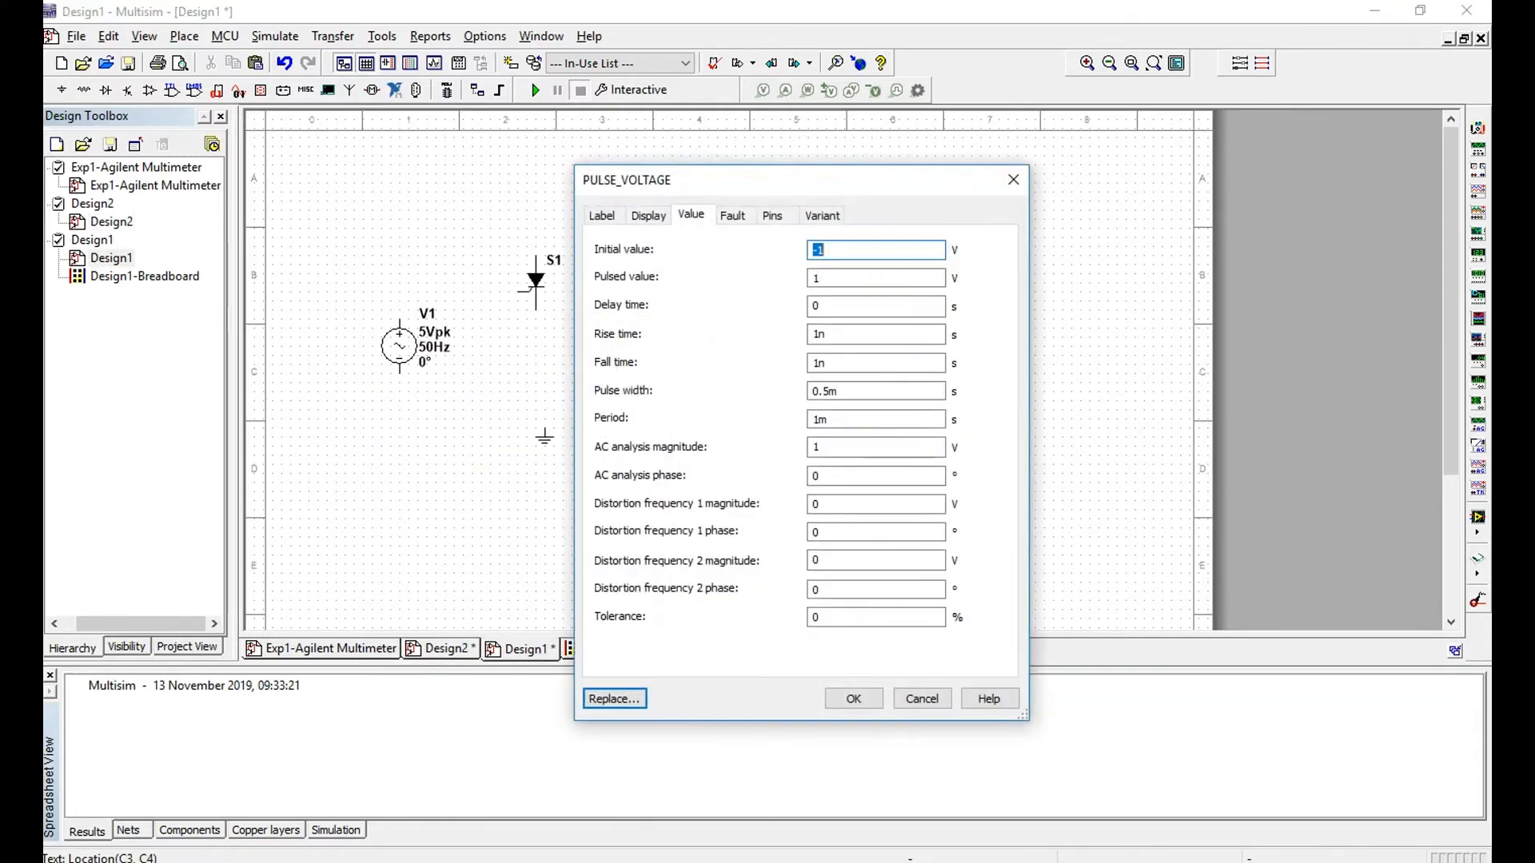
pyautogui.write('1')
pyautogui.press('Tab')
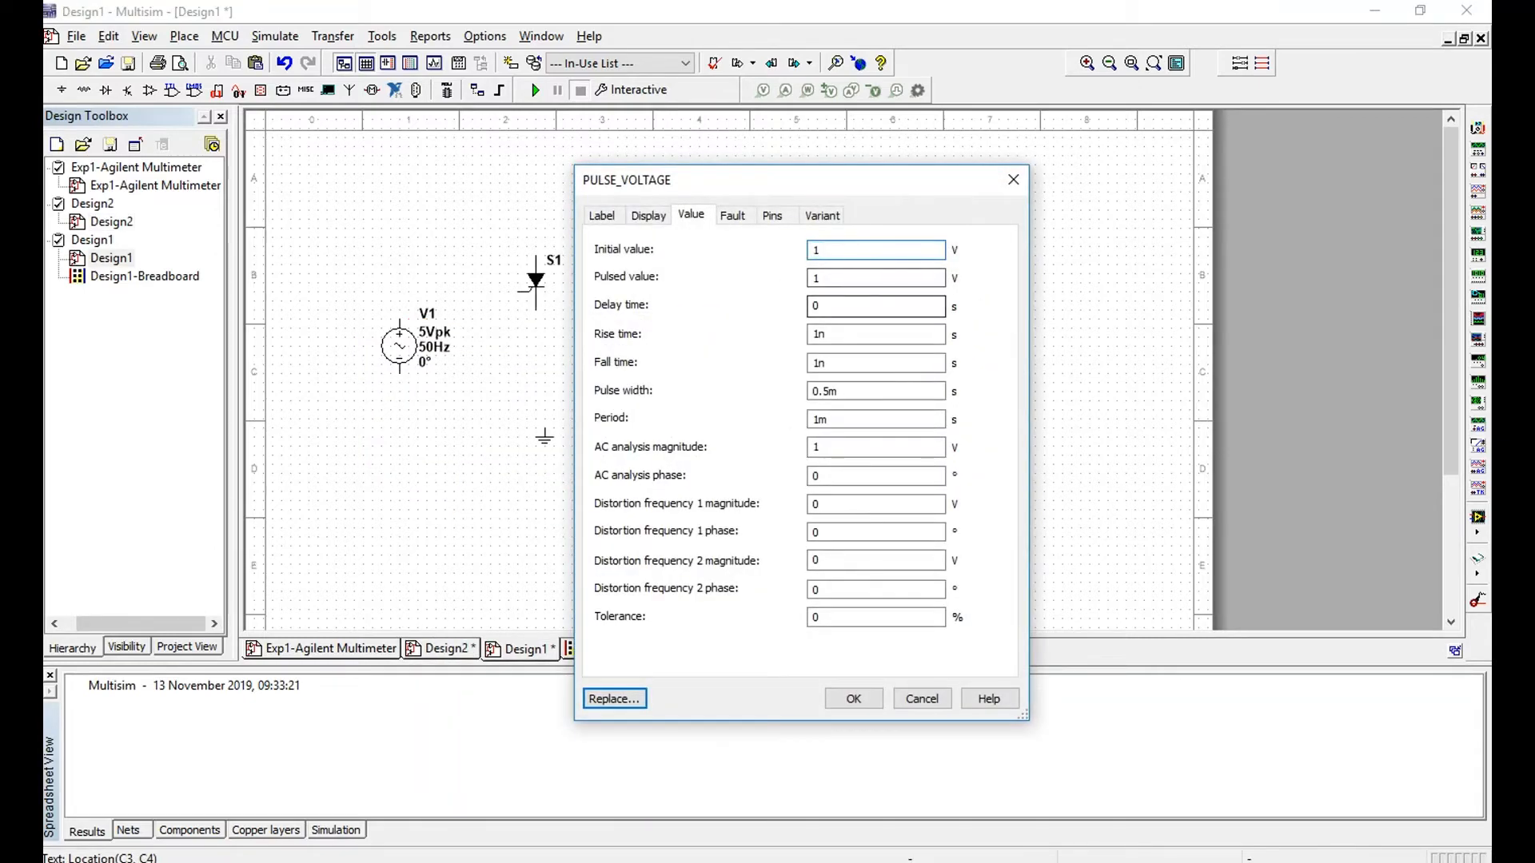
pyautogui.press('BackSpace')
pyautogui.write('3')
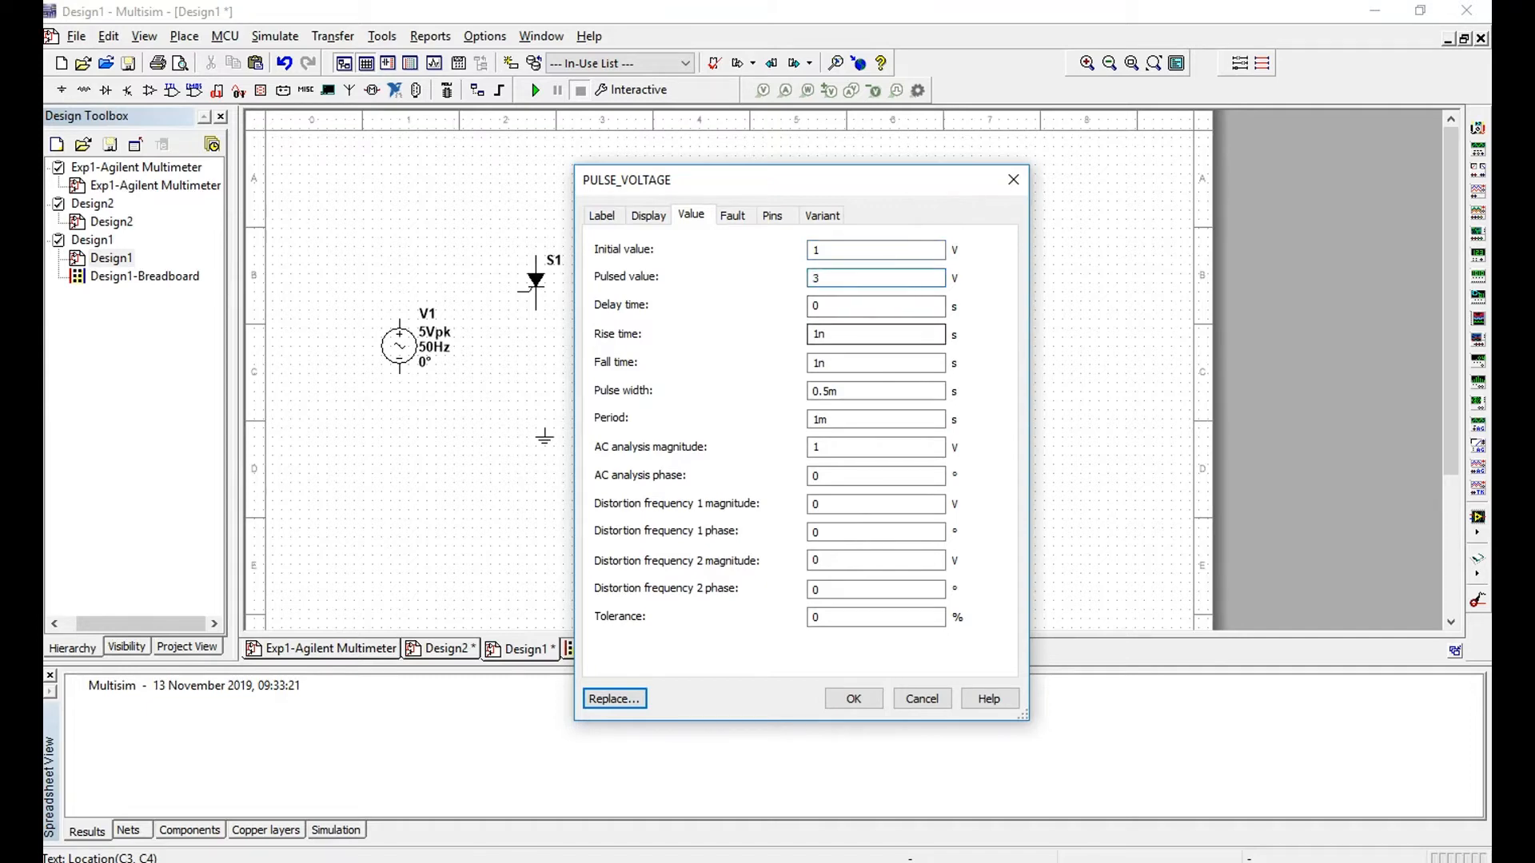
# Set the pulse source's delay time to 2.5 ms
pyautogui.click(875, 307)
pyautogui.press('BackSpace')
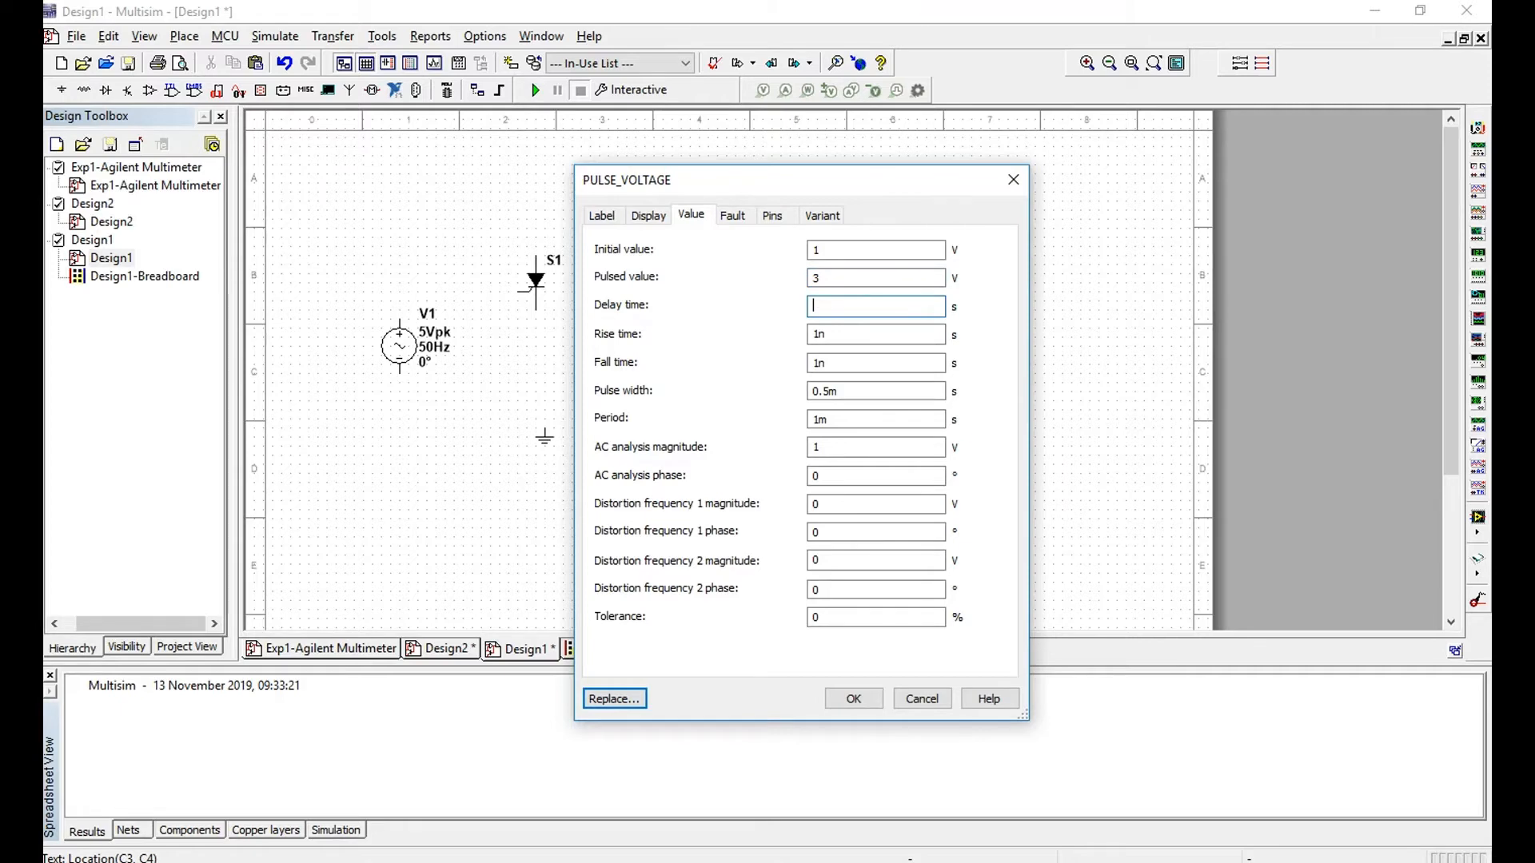
pyautogui.write('2.5M')
pyautogui.press('BackSpace')
pyautogui.write('m')
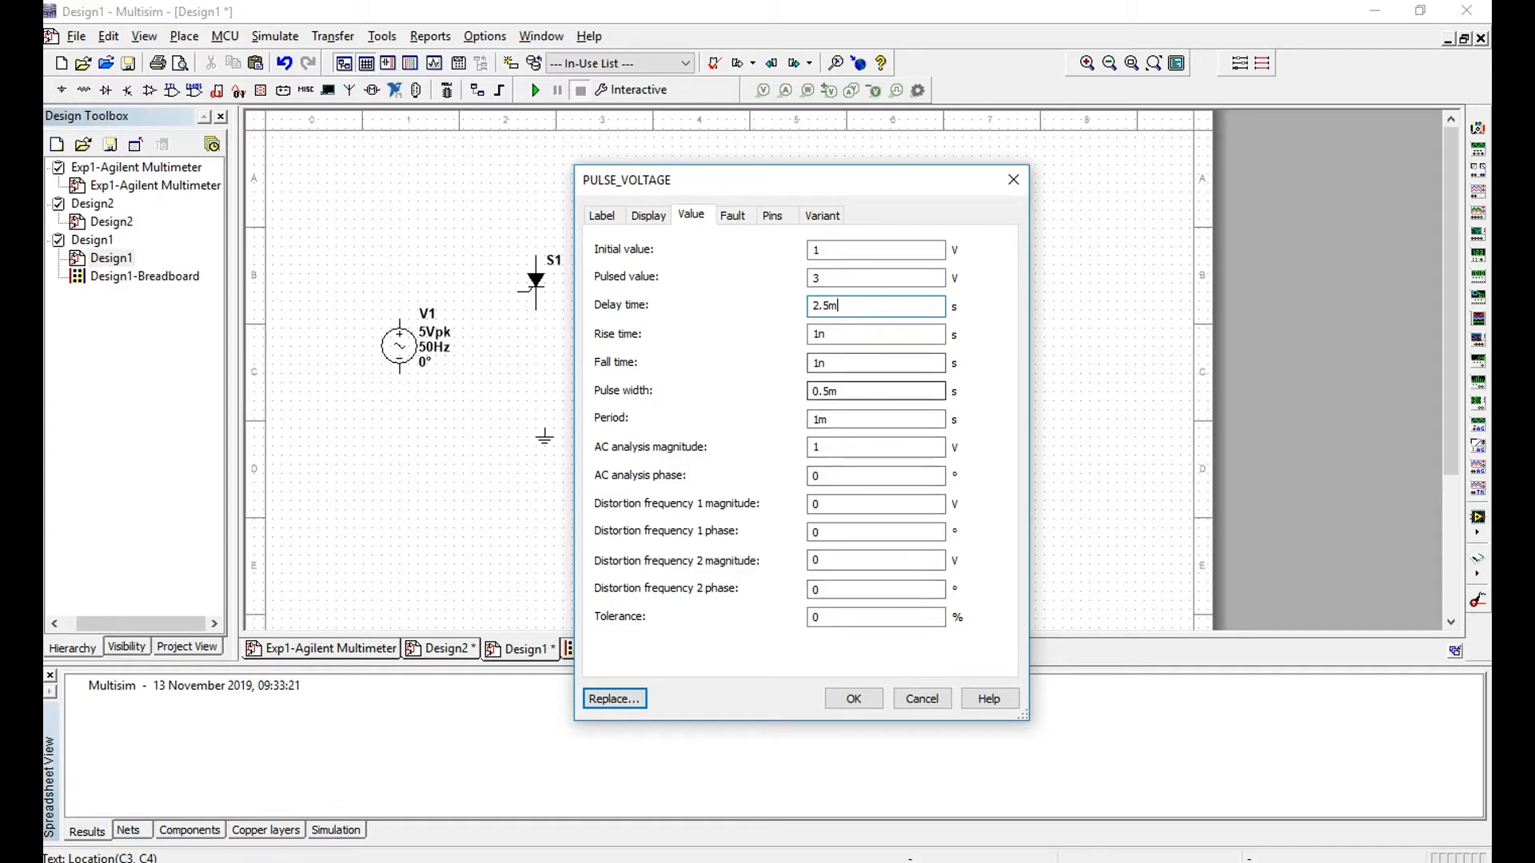
# Set the pulse source's pulse width to 1 ms and its period to 20 ms, and apply the values
pyautogui.moveTo(841, 392); pyautogui.dragTo(810, 392)
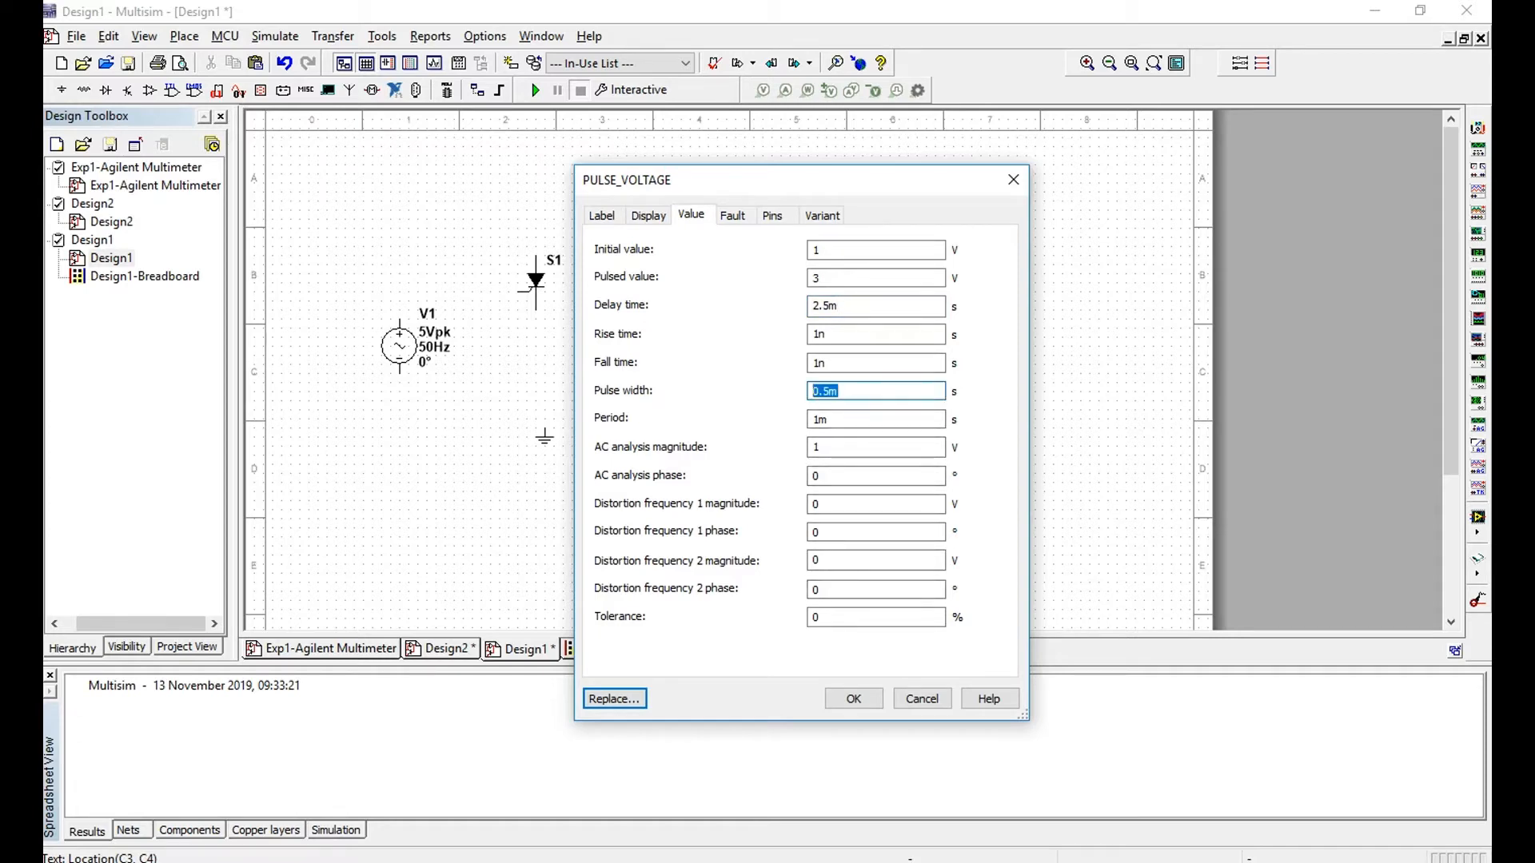
pyautogui.write('1m')
pyautogui.press('Tab')
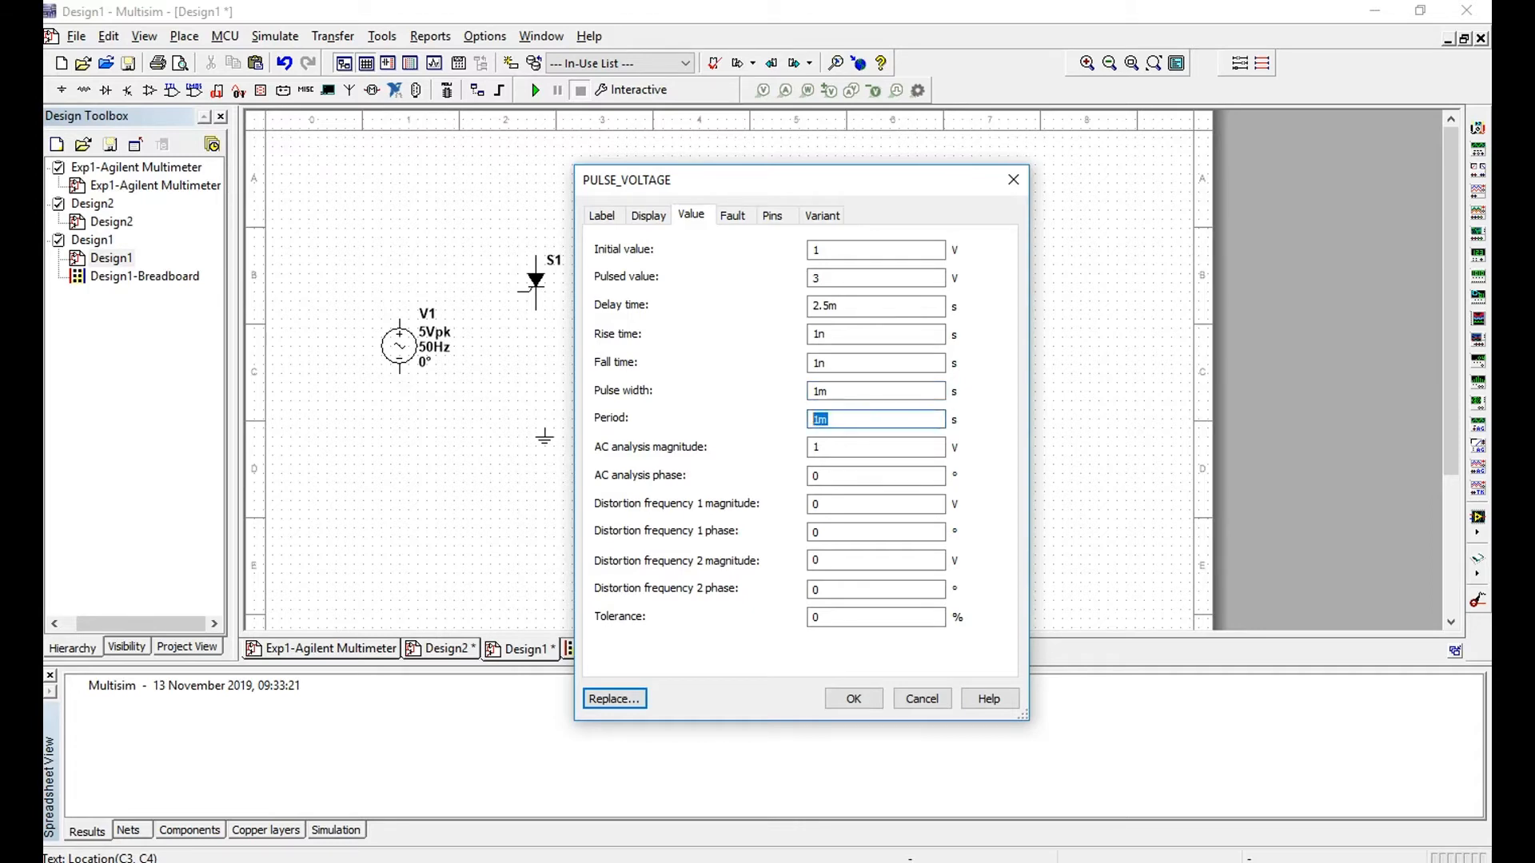
pyautogui.write('20m')
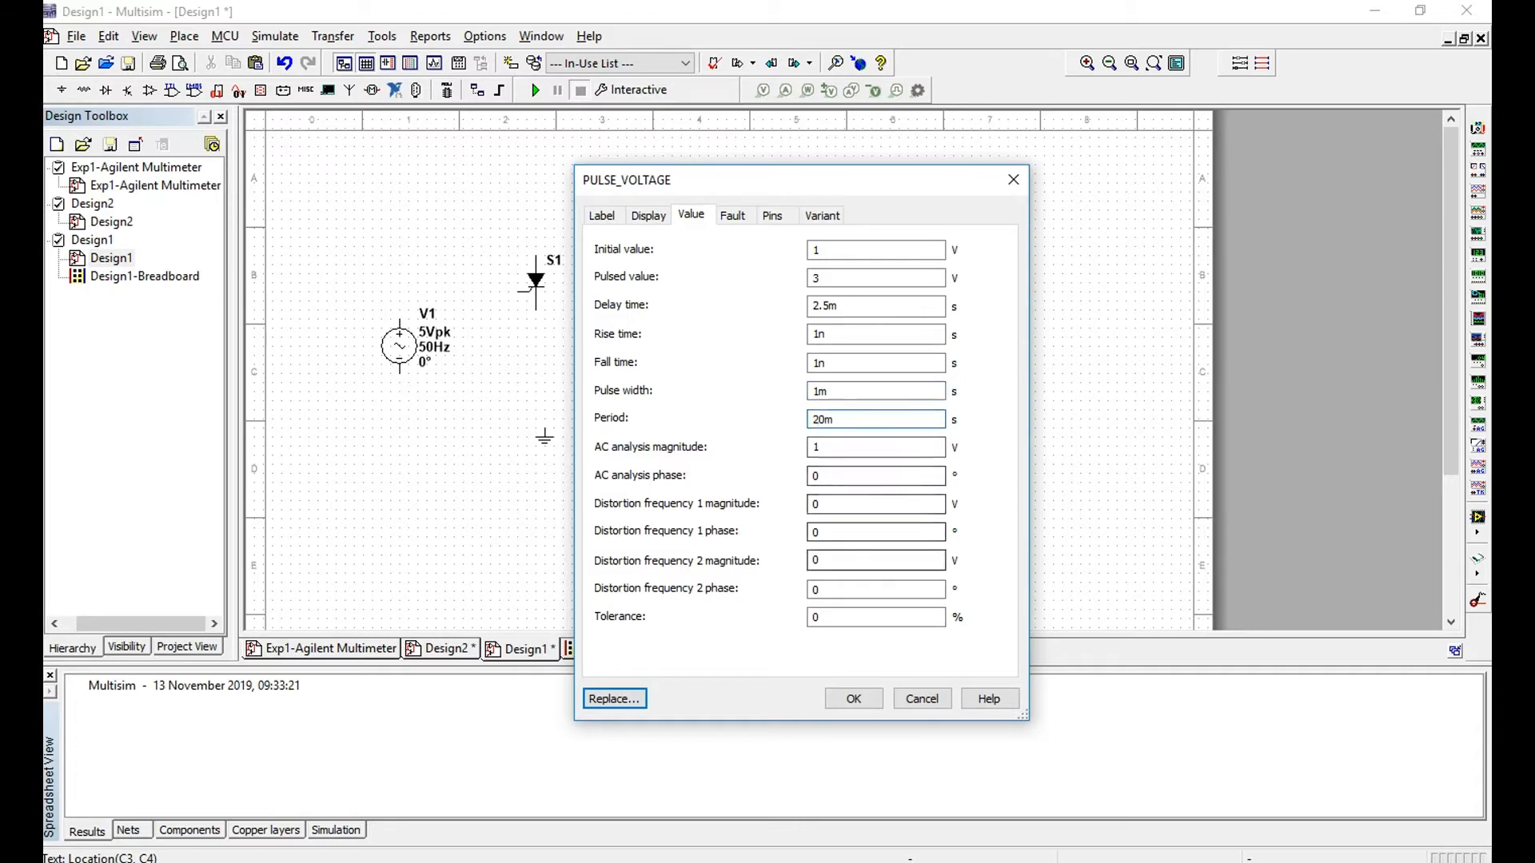
pyautogui.press('Return')
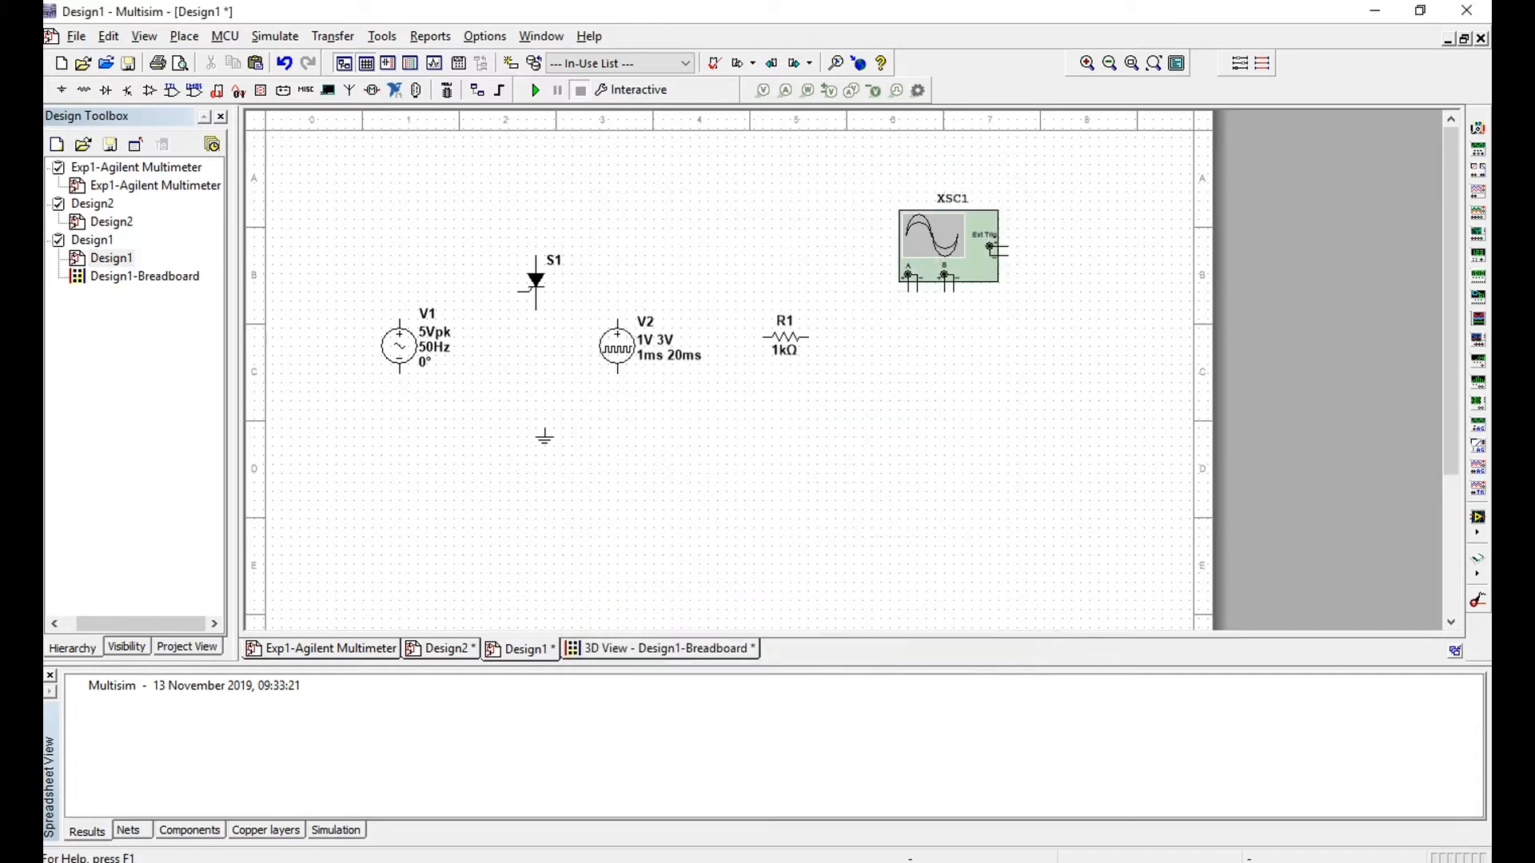
# Check the reference circuit in Design2, and set Design1's resistor R1 to 10 Ω
pyautogui.click(446, 649)
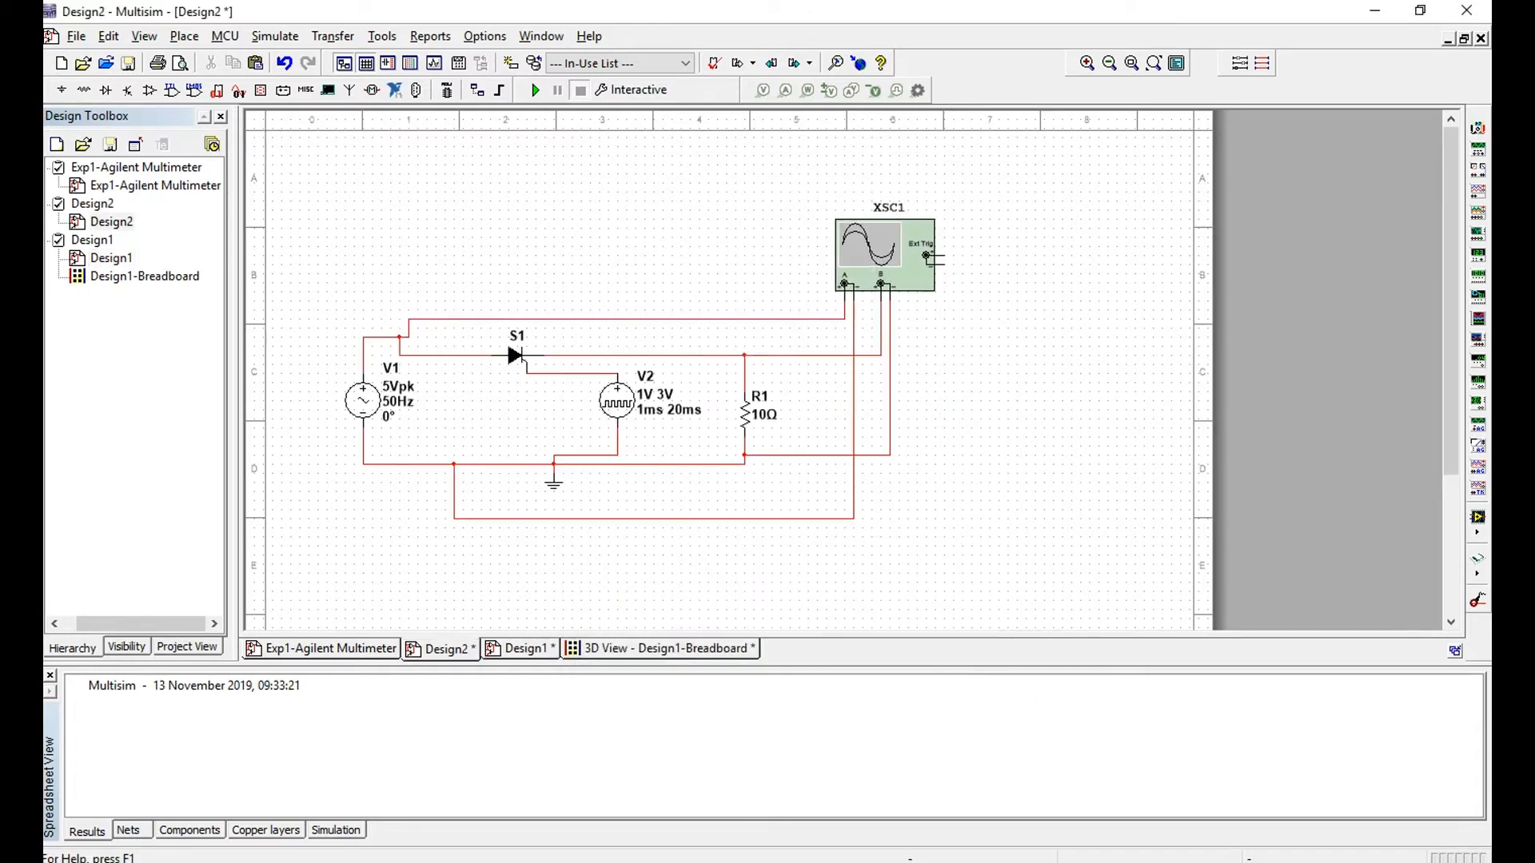
pyautogui.click(526, 650)
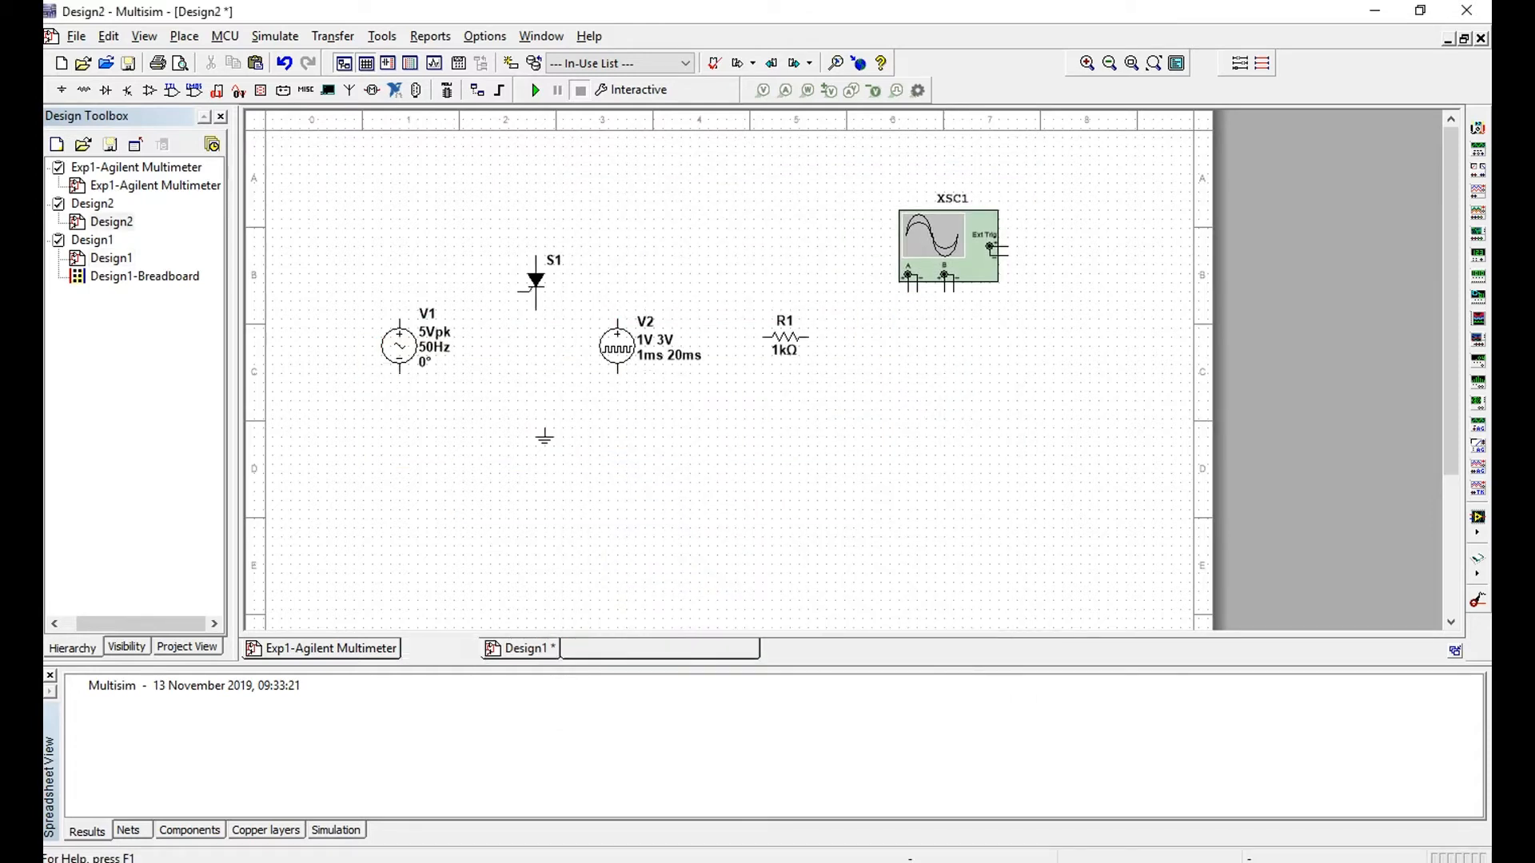
pyautogui.click(439, 649)
pyautogui.click(521, 649)
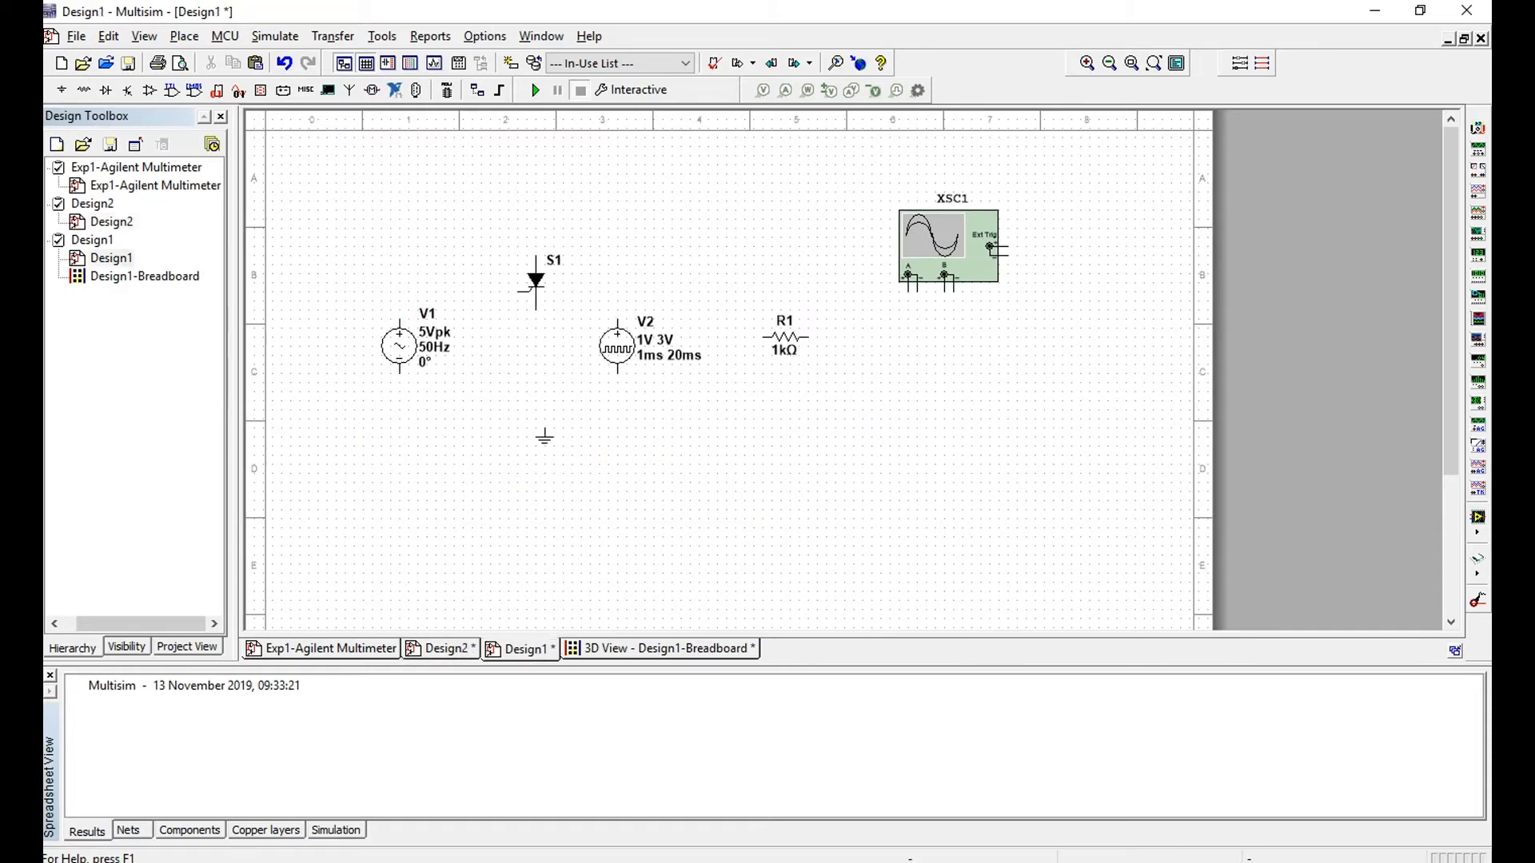
pyautogui.doubleClick(785, 348)
pyautogui.write('10')
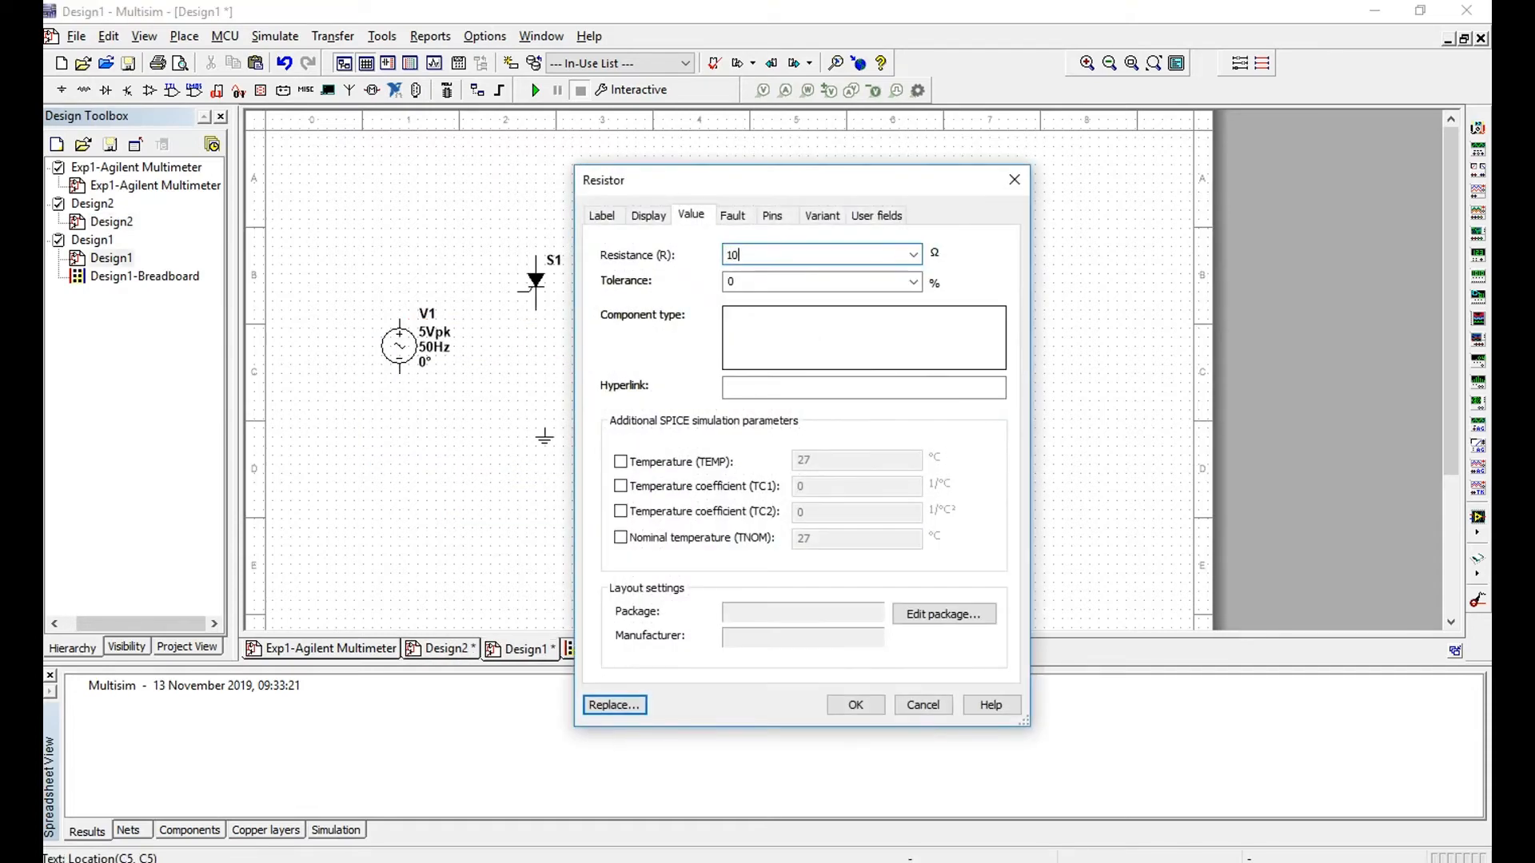
pyautogui.click(856, 705)
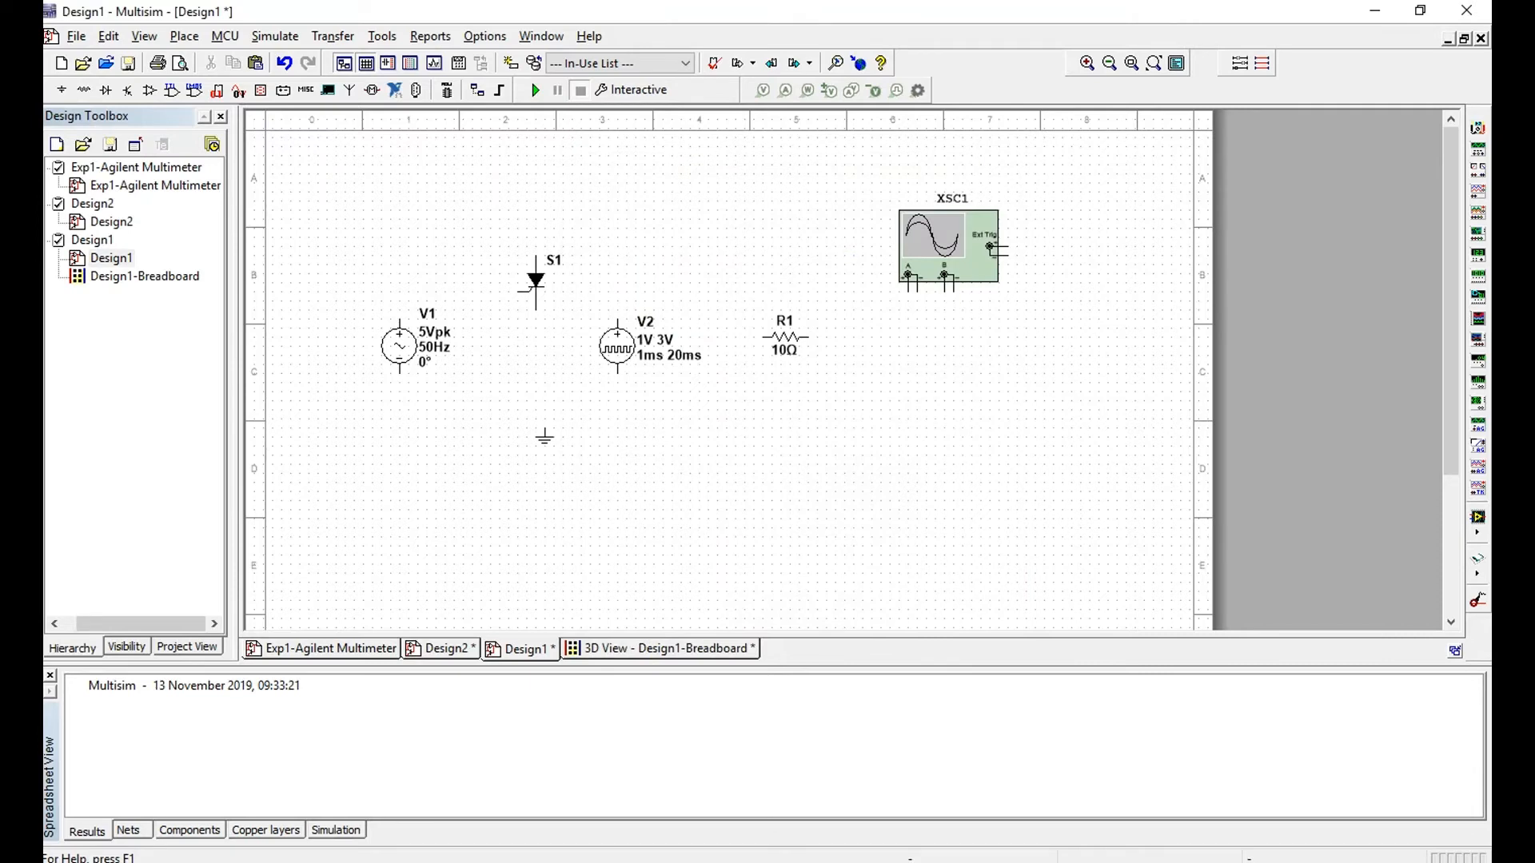
# Rotate the SCR S1 clockwise by 270° so its anode faces V1 and its gate points down
pyautogui.click(535, 281)
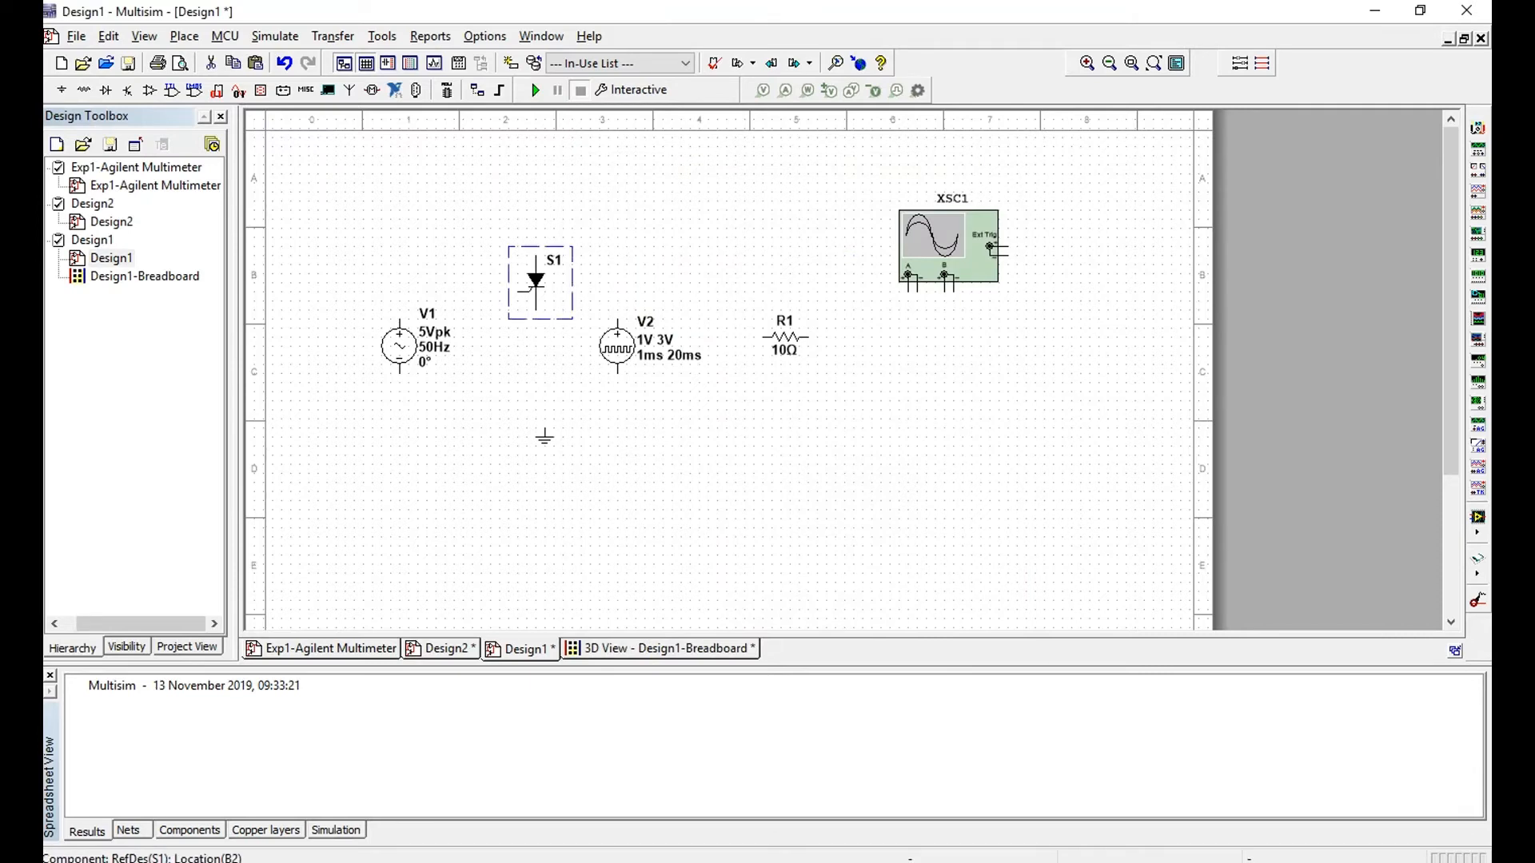
pyautogui.hotkey('ctrl', 'r')
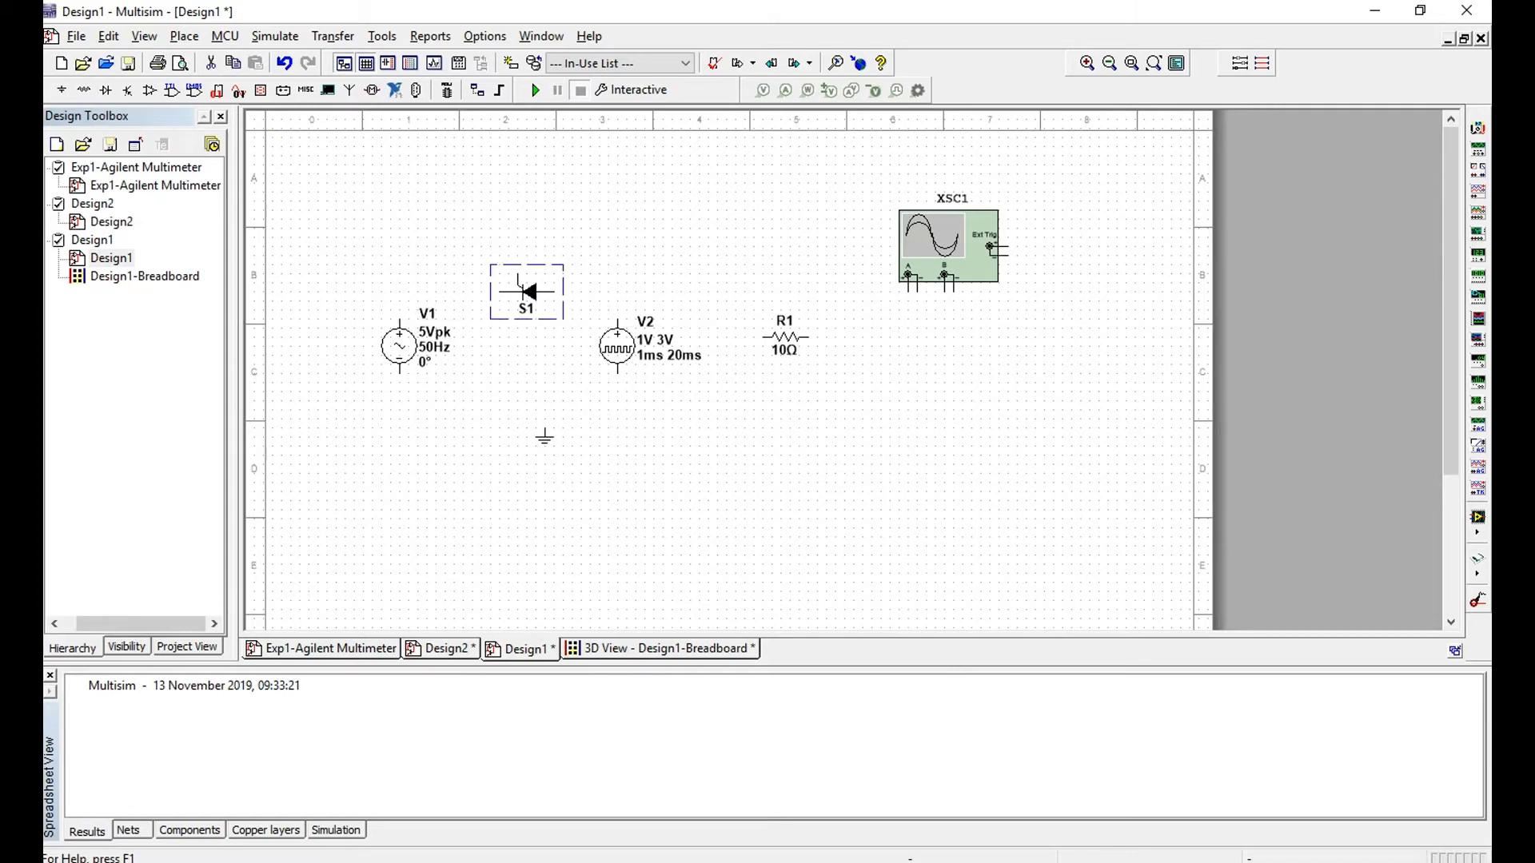
pyautogui.hotkey('ctrl', 'r')
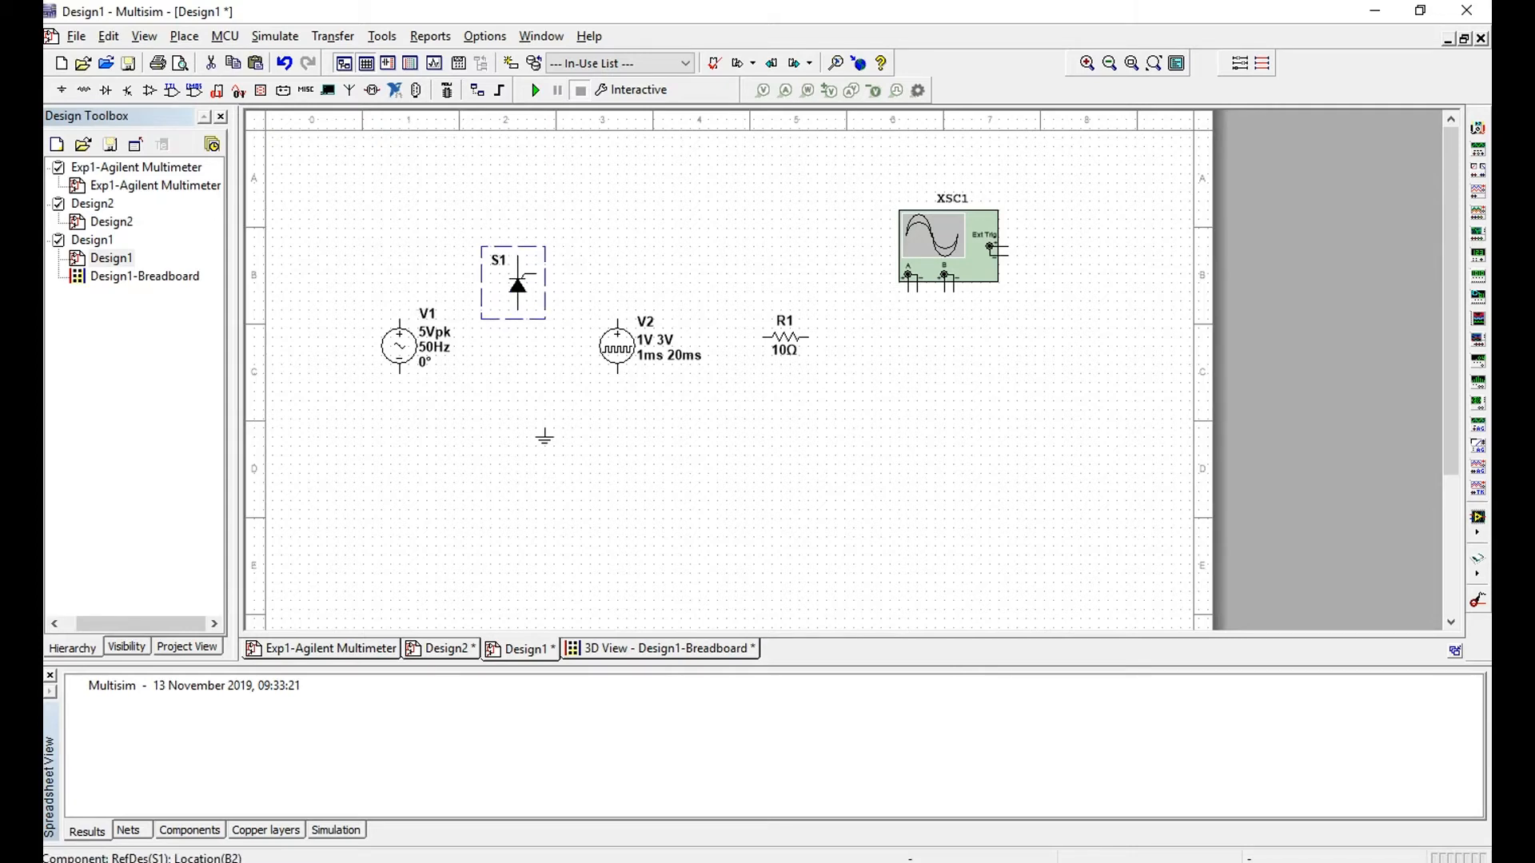
pyautogui.hotkey('ctrl', 'r')
pyautogui.press('Escape')
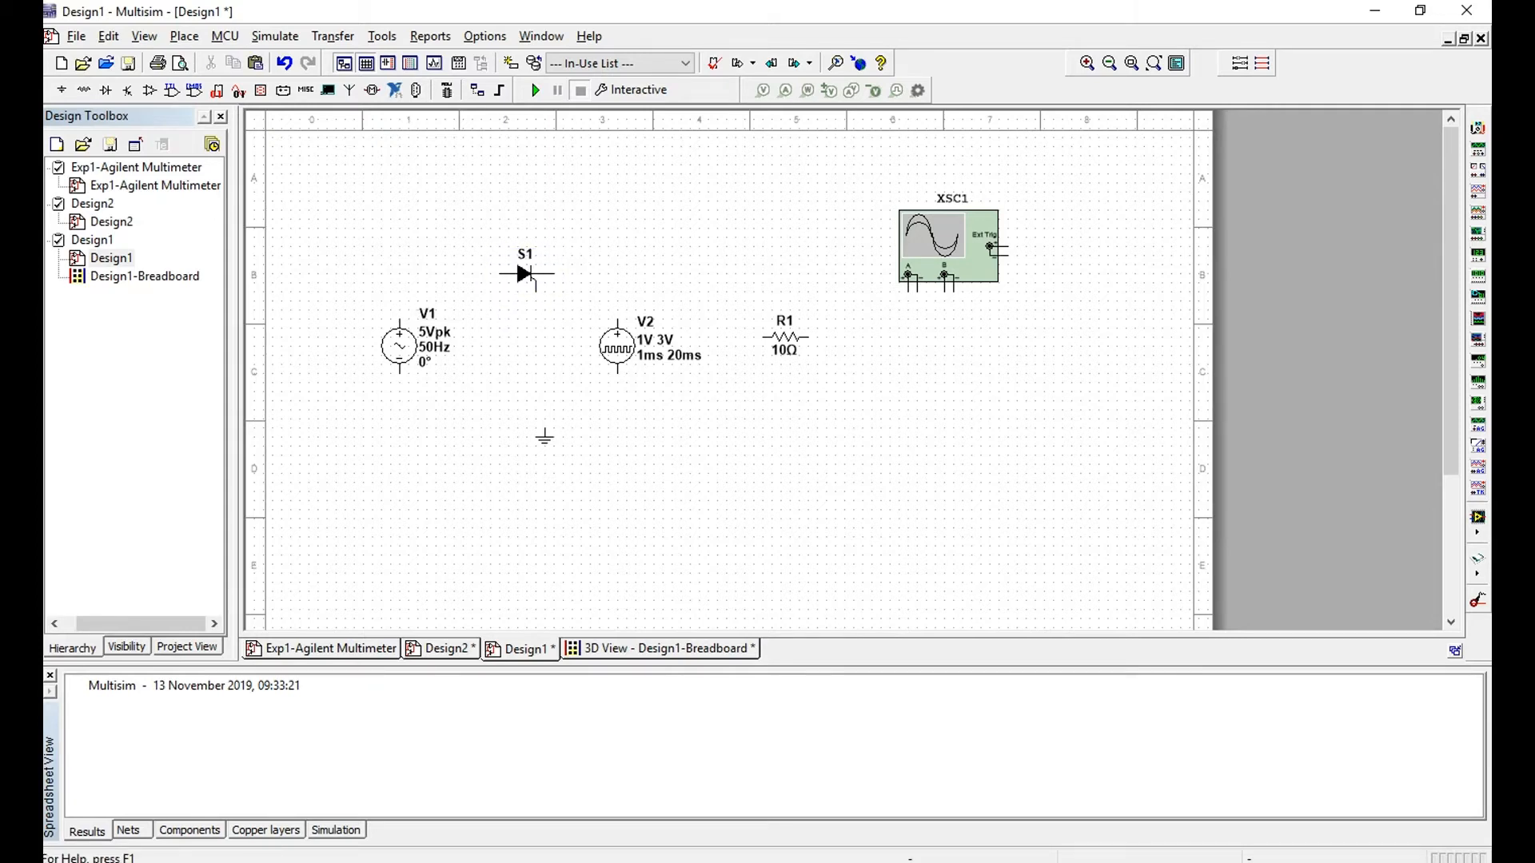
# Wire V1's positive terminal to the SCR's anode, and the SCR's gate to V2's positive terminal
pyautogui.click(400, 320)
pyautogui.click(500, 273)
pyautogui.click(536, 290)
pyautogui.click(617, 322)
pyautogui.click(554, 273)
pyautogui.press('Escape')
# Rotate resistor R1 by 90° to stand vertically, and wire the SCR's cathode to its upper end
pyautogui.click(785, 337)
pyautogui.hotkey('ctrl', 'r')
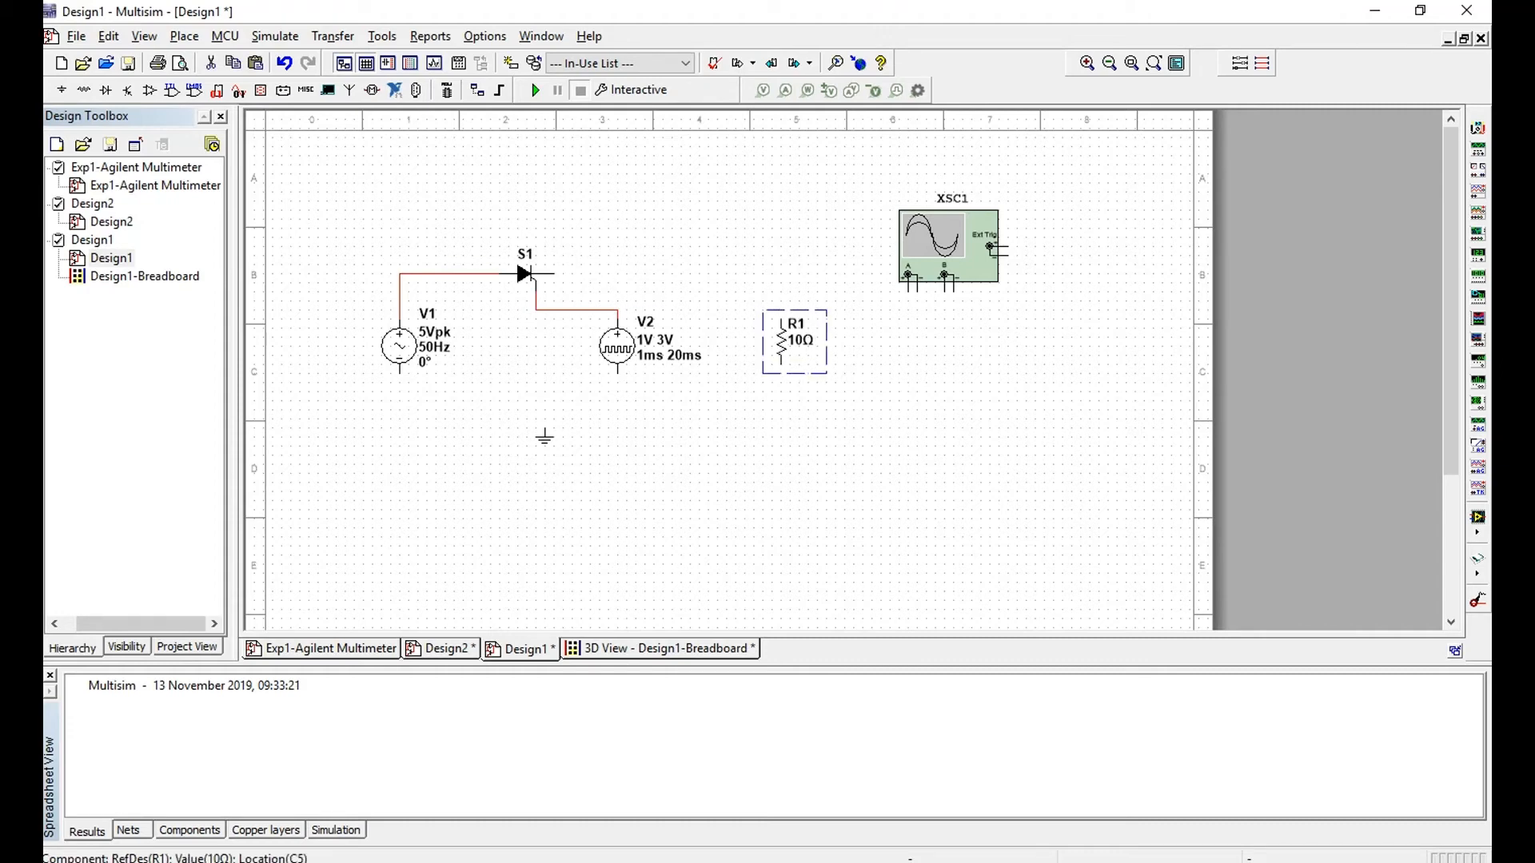
pyautogui.press('Escape')
pyautogui.click(554, 275)
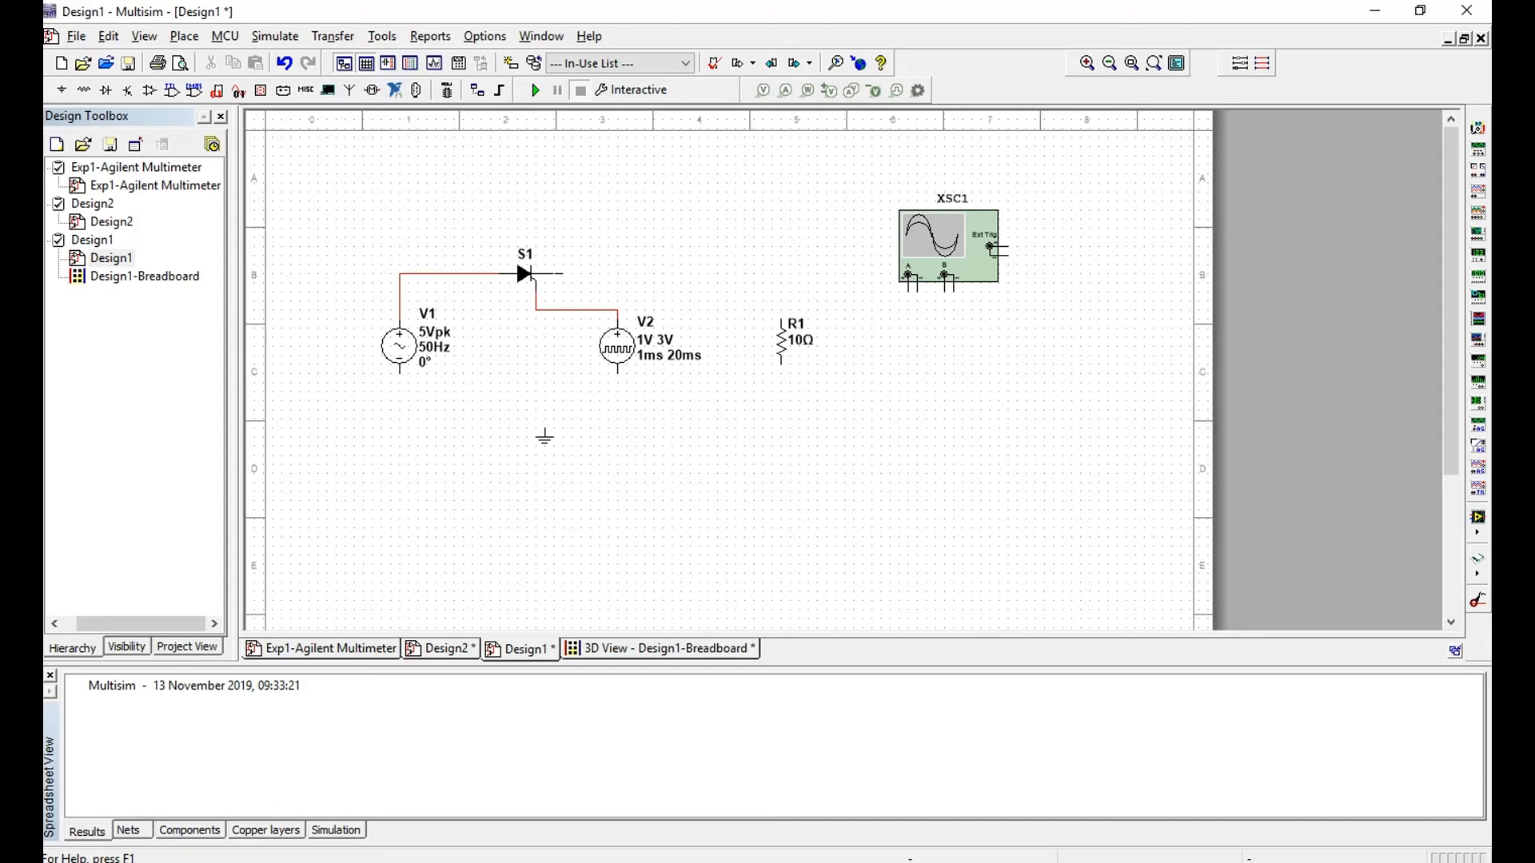
pyautogui.click(781, 320)
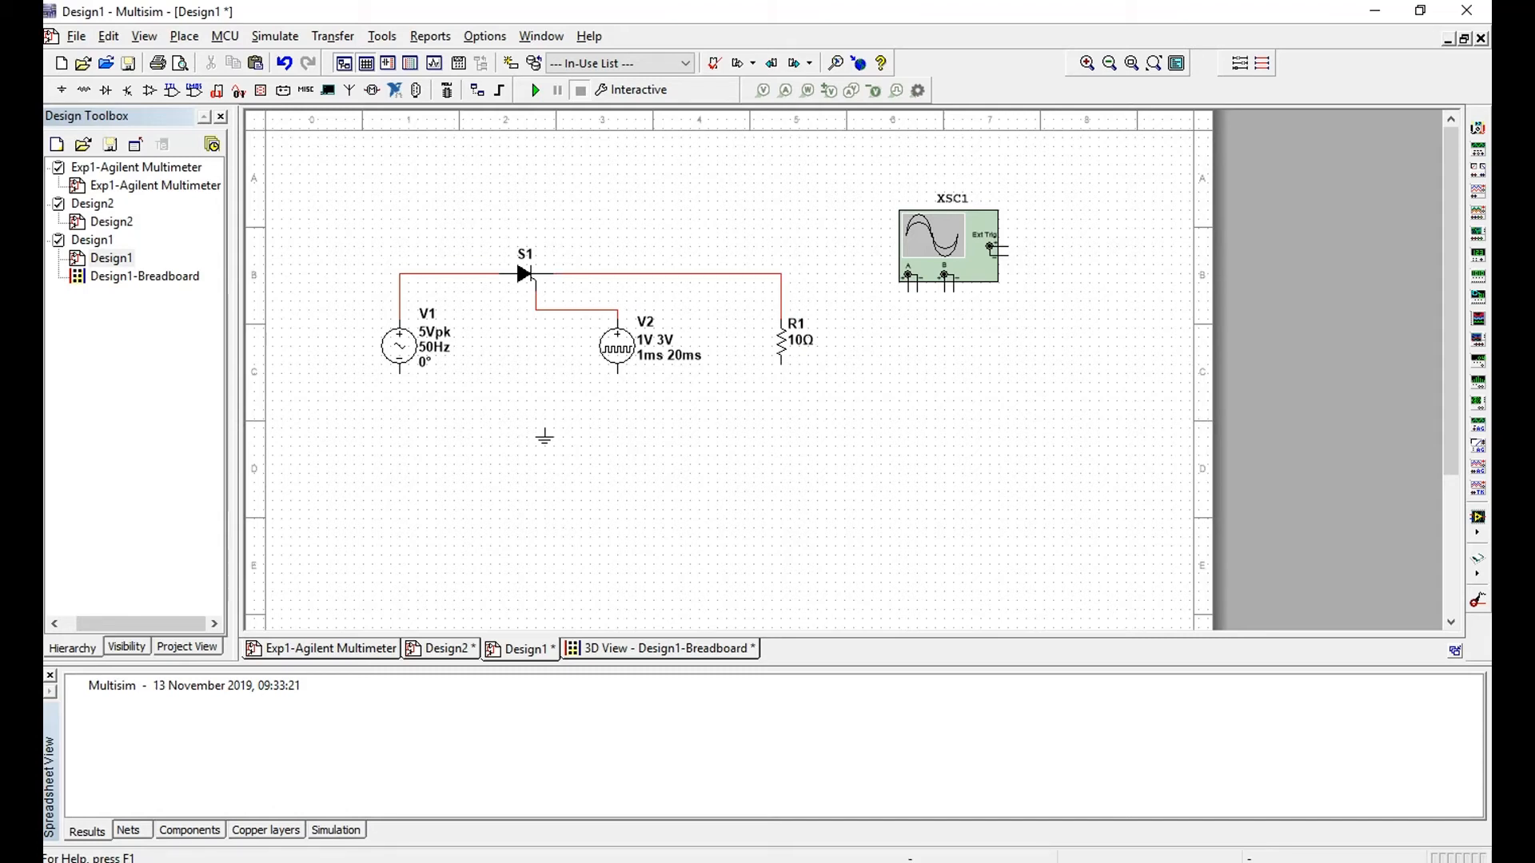
# Join the lower terminals of V1, V2 and R1 with wires, and attach the ground to this common line
pyautogui.click(400, 373)
pyautogui.click(617, 373)
pyautogui.click(781, 364)
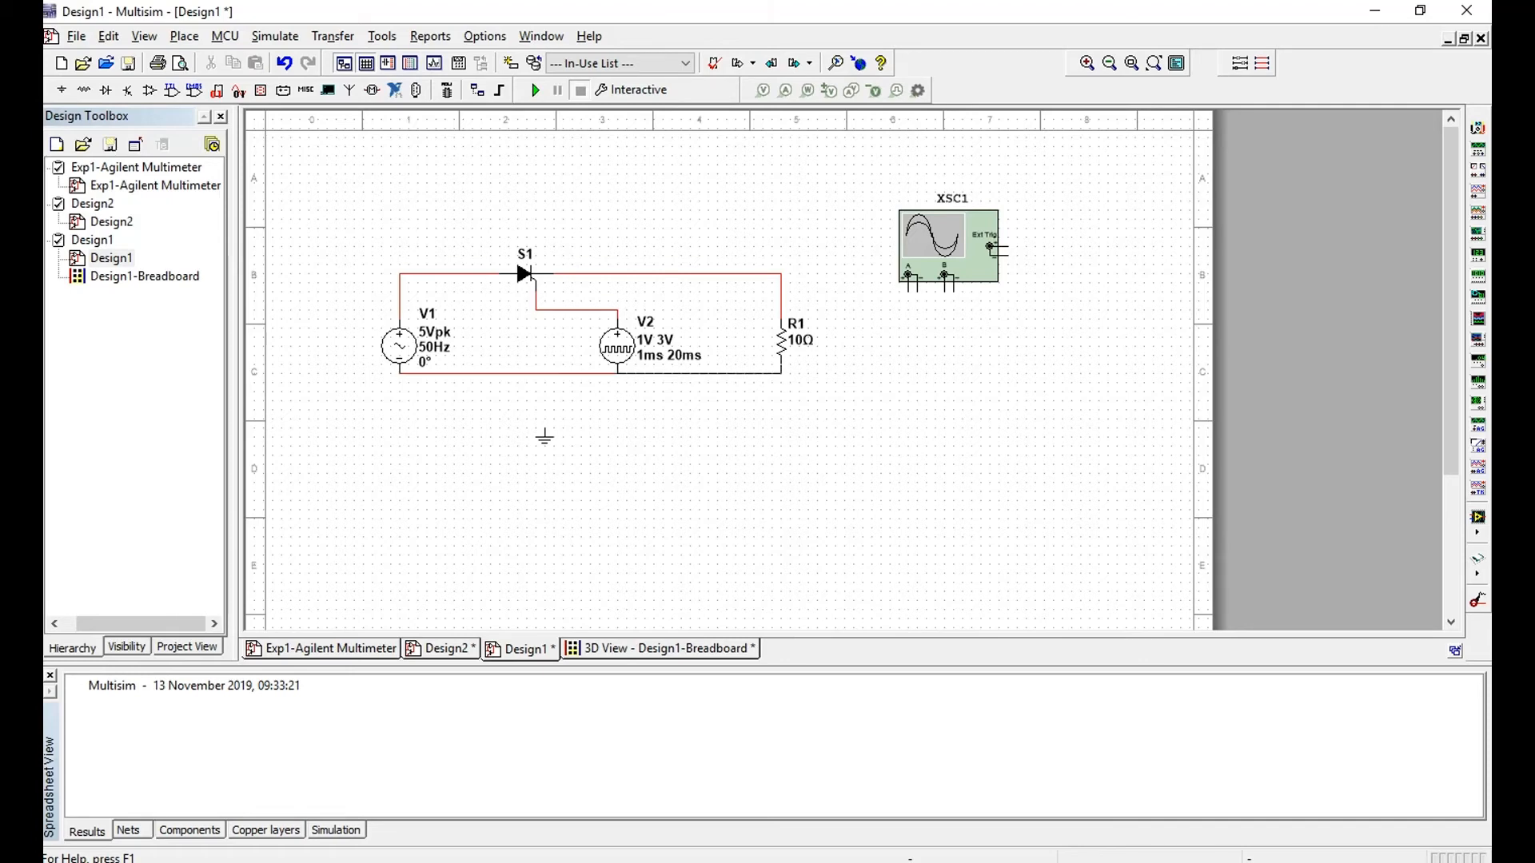
pyautogui.click(617, 376)
pyautogui.click(544, 422)
pyautogui.moveTo(553, 392); pyautogui.dragTo(553, 383)
pyautogui.click(569, 447)
# Wire oscilloscope channel A's positive terminal to the line between V1 and the SCR, and its negative terminal to the ground line
pyautogui.click(908, 276)
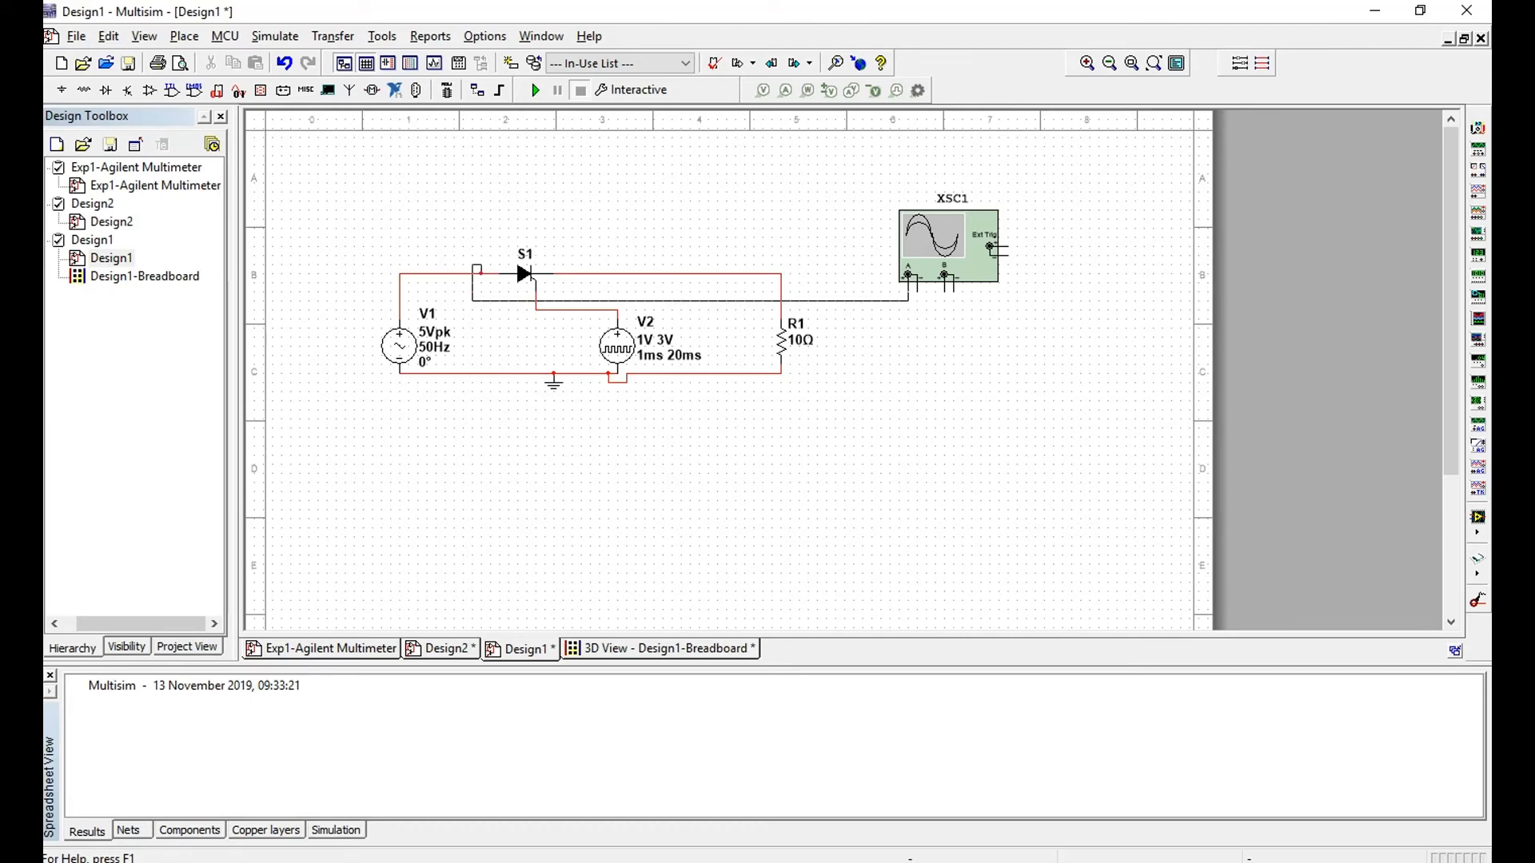
pyautogui.click(472, 274)
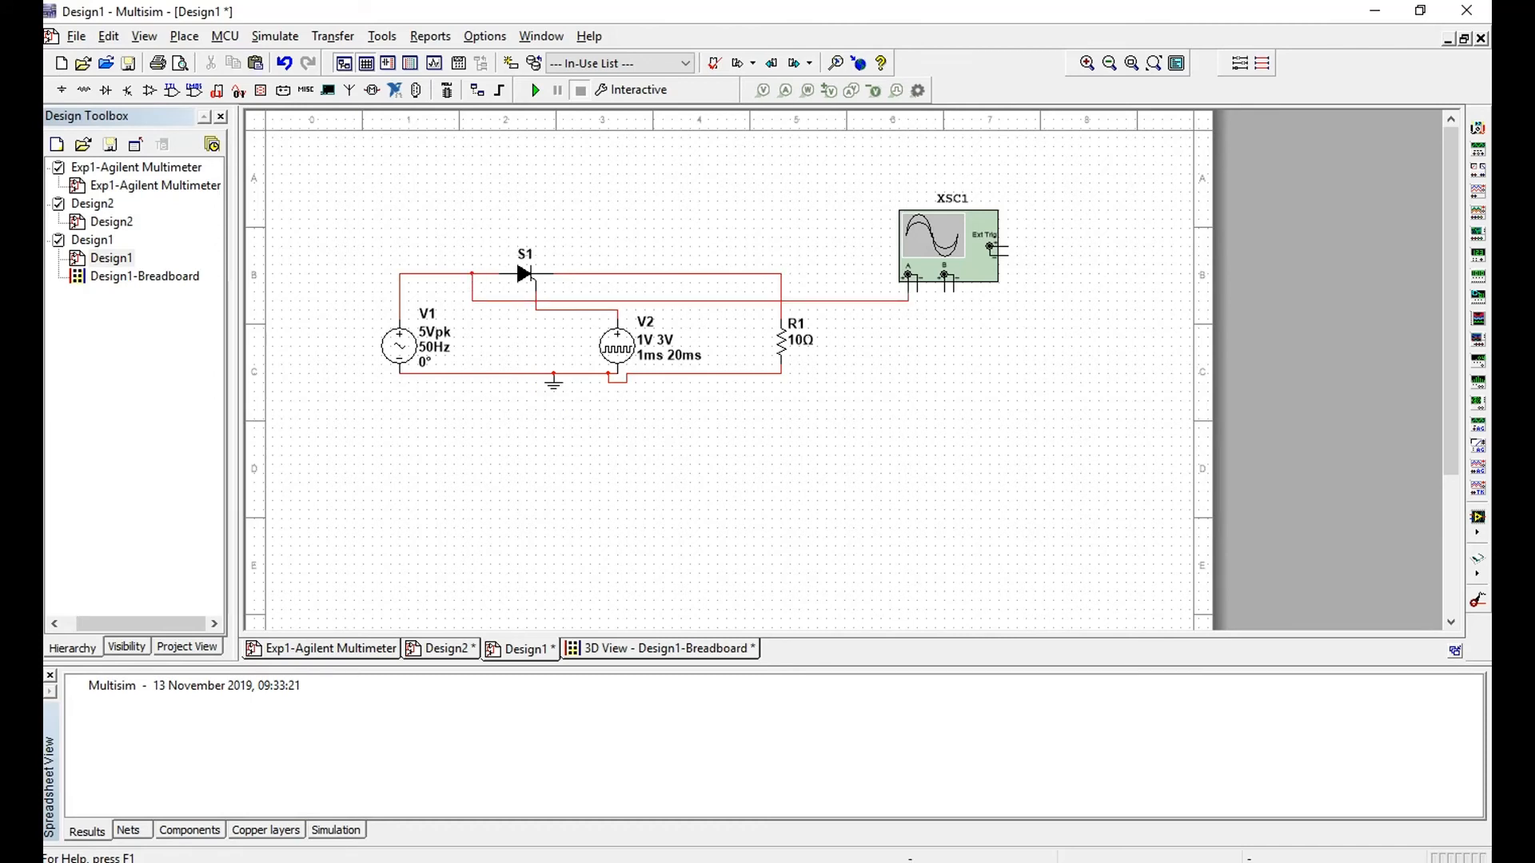
pyautogui.click(917, 278)
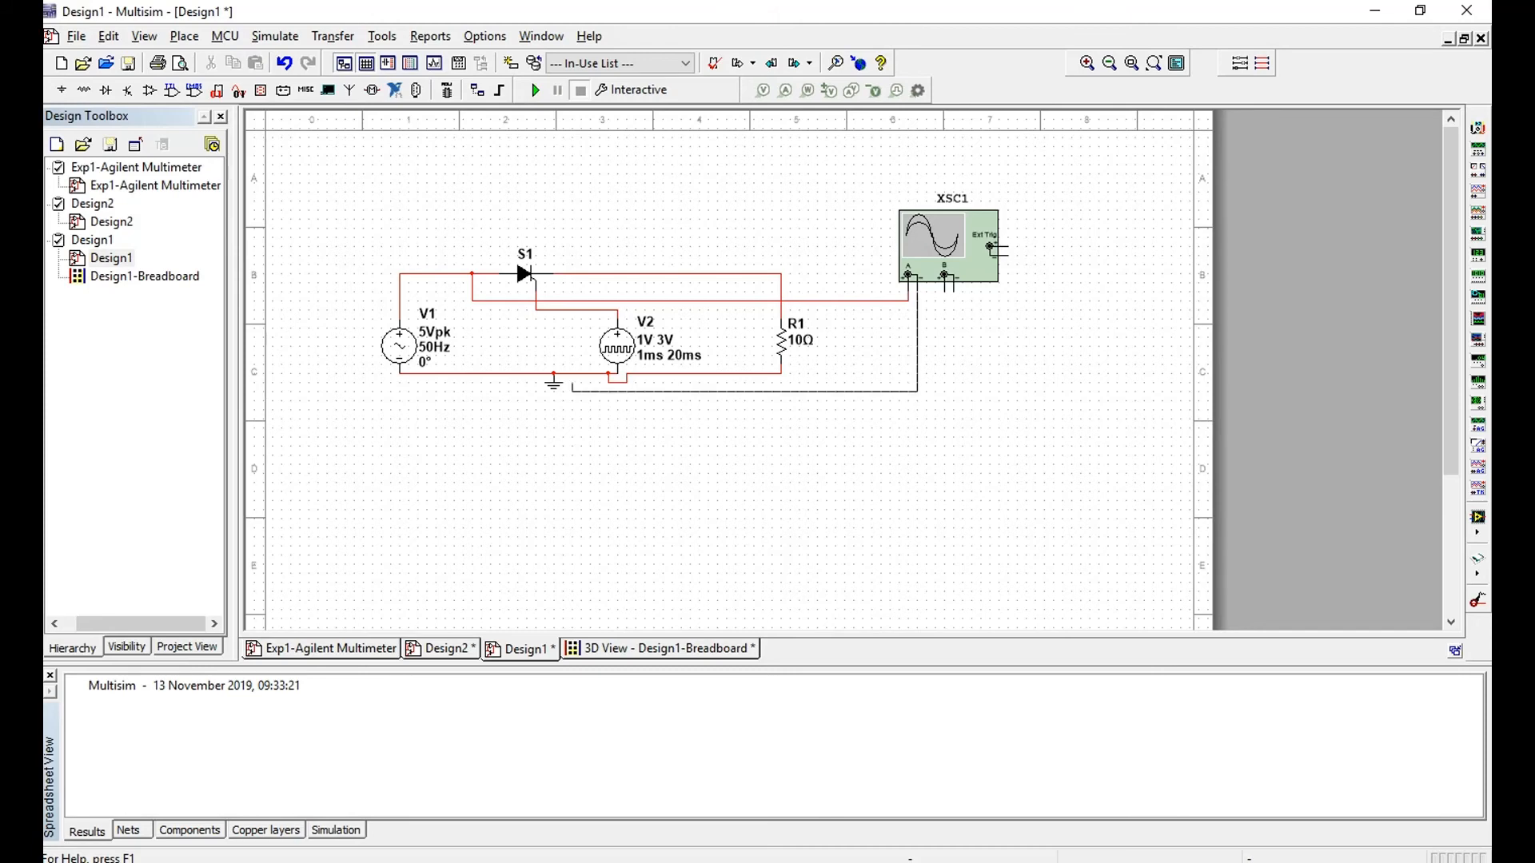
pyautogui.click(571, 373)
# Wire oscilloscope channel B across resistor R1, positive to its upper end and negative to the common line
pyautogui.click(944, 278)
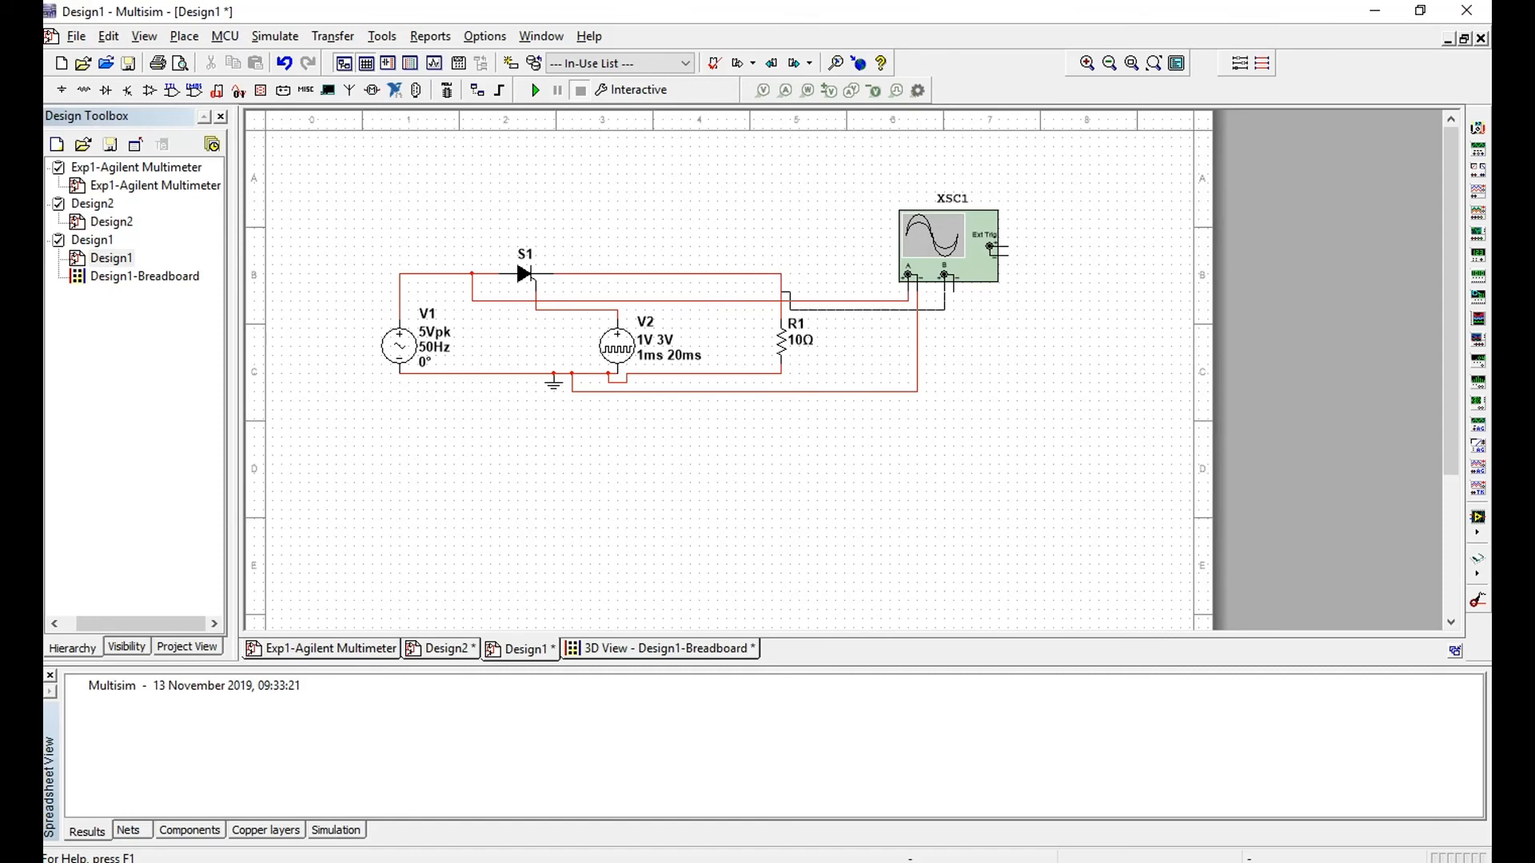
pyautogui.click(789, 296)
pyautogui.click(953, 279)
pyautogui.click(772, 373)
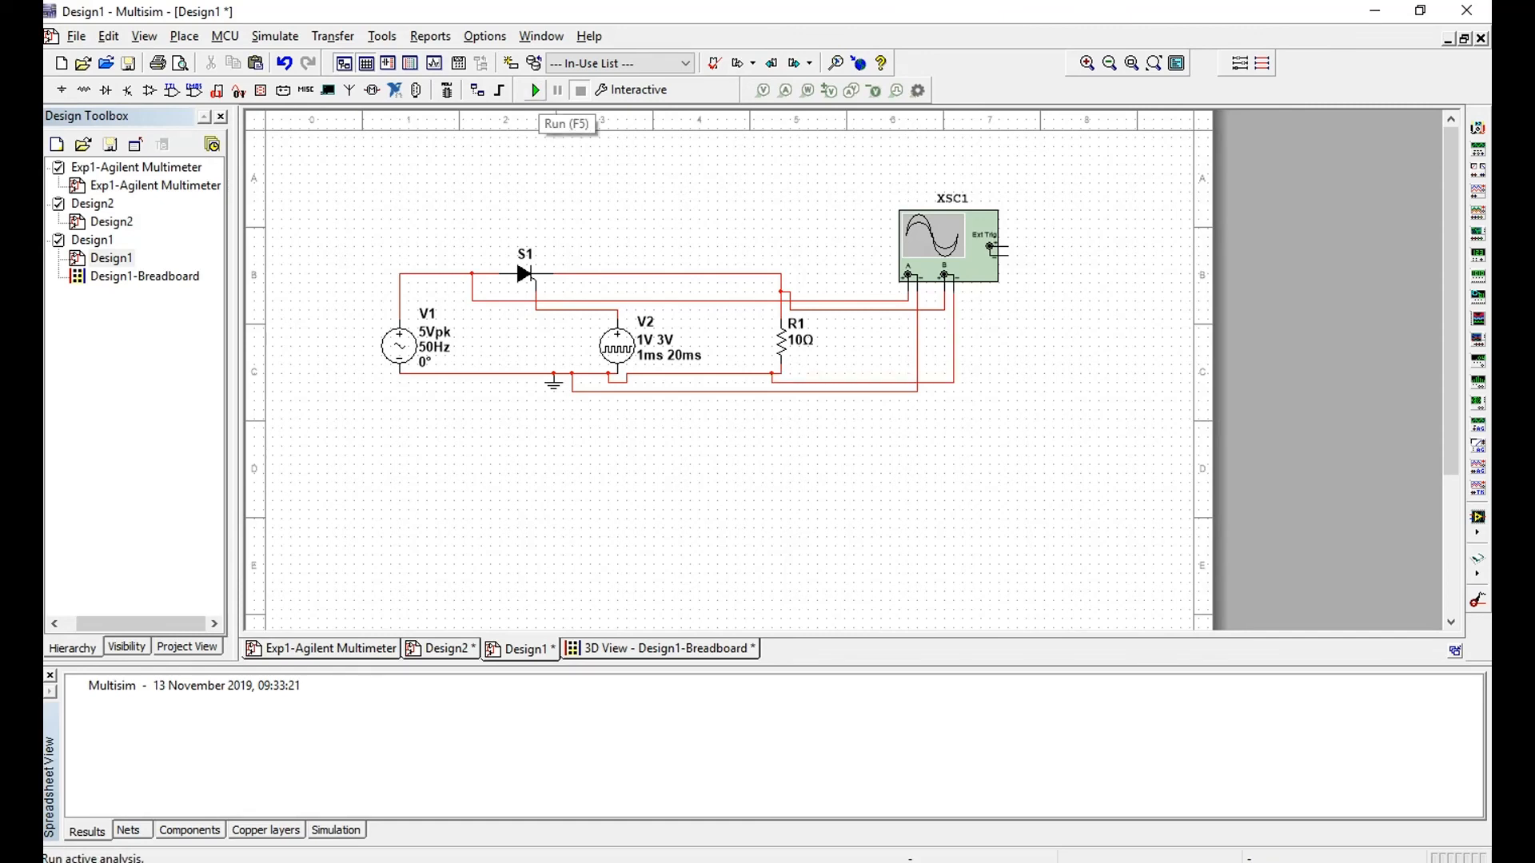
# Run the simulation and display the oscilloscope waveforms with a reversed background and the Single trigger mode
pyautogui.click(536, 91)
pyautogui.doubleClick(949, 244)
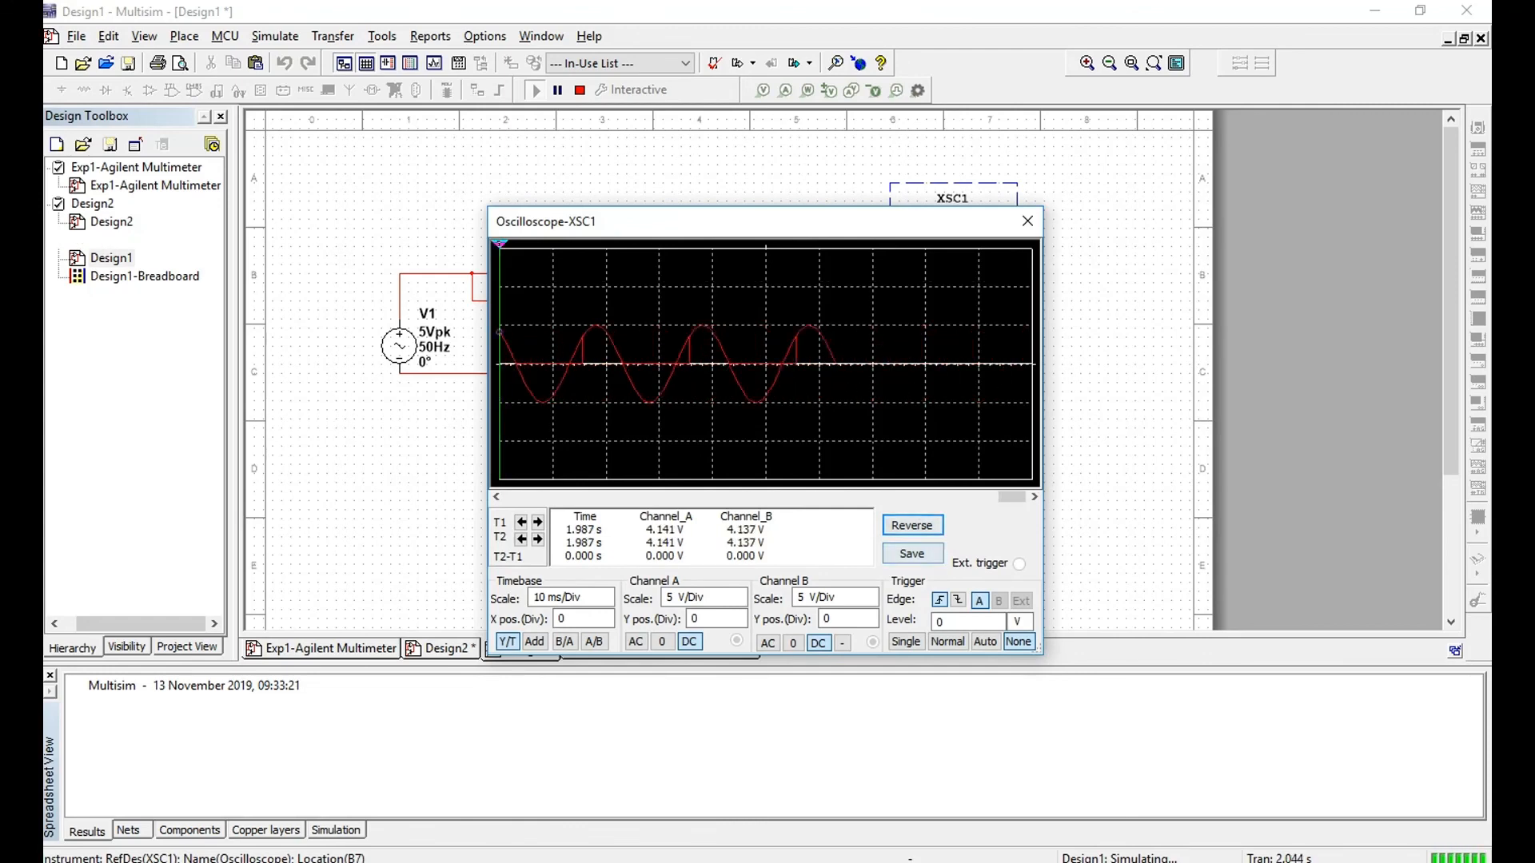
pyautogui.click(912, 525)
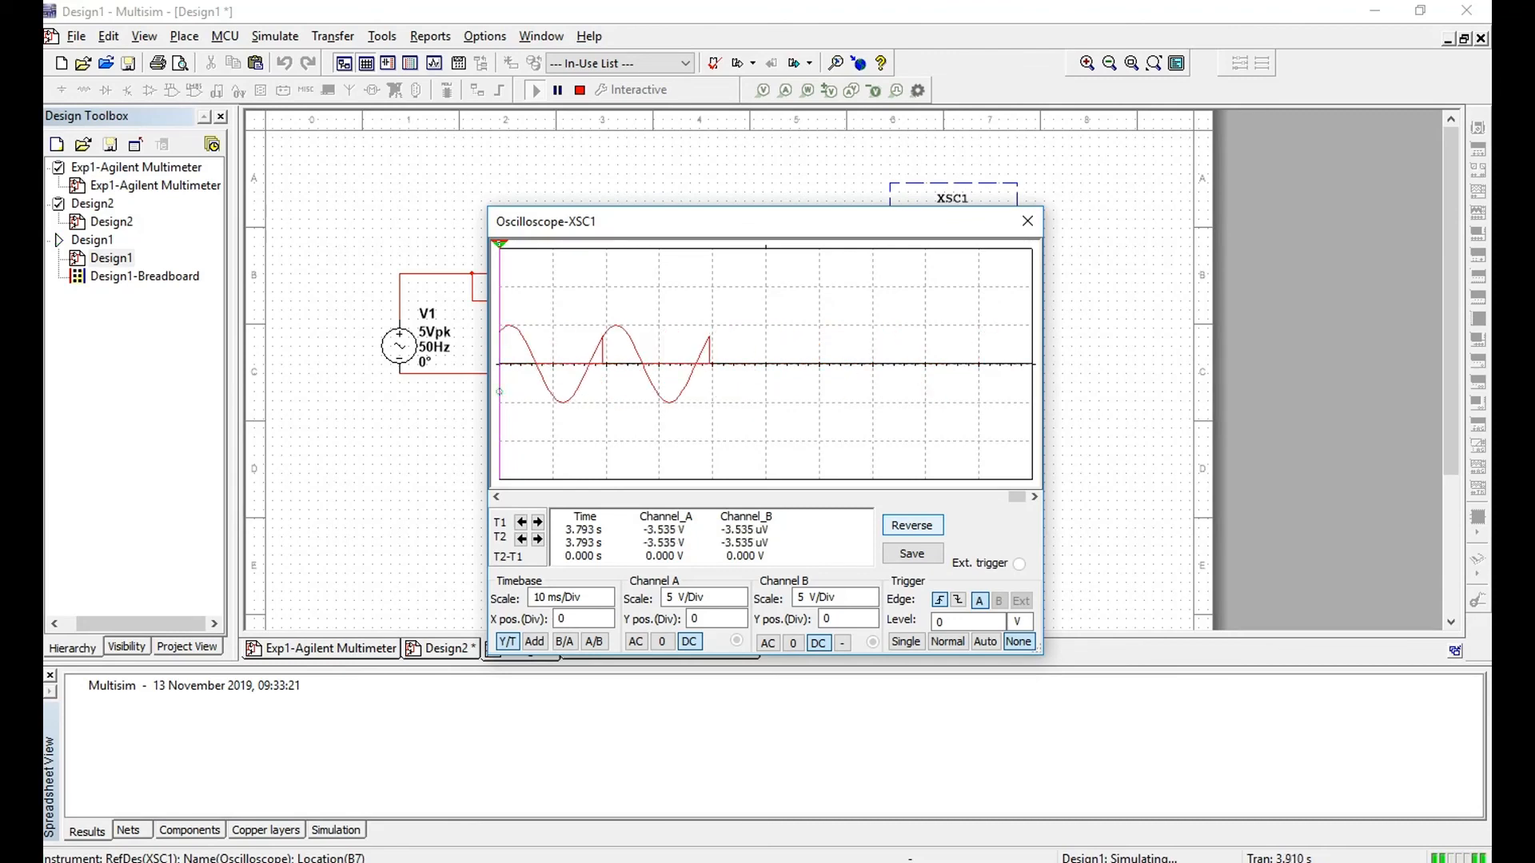
pyautogui.click(906, 642)
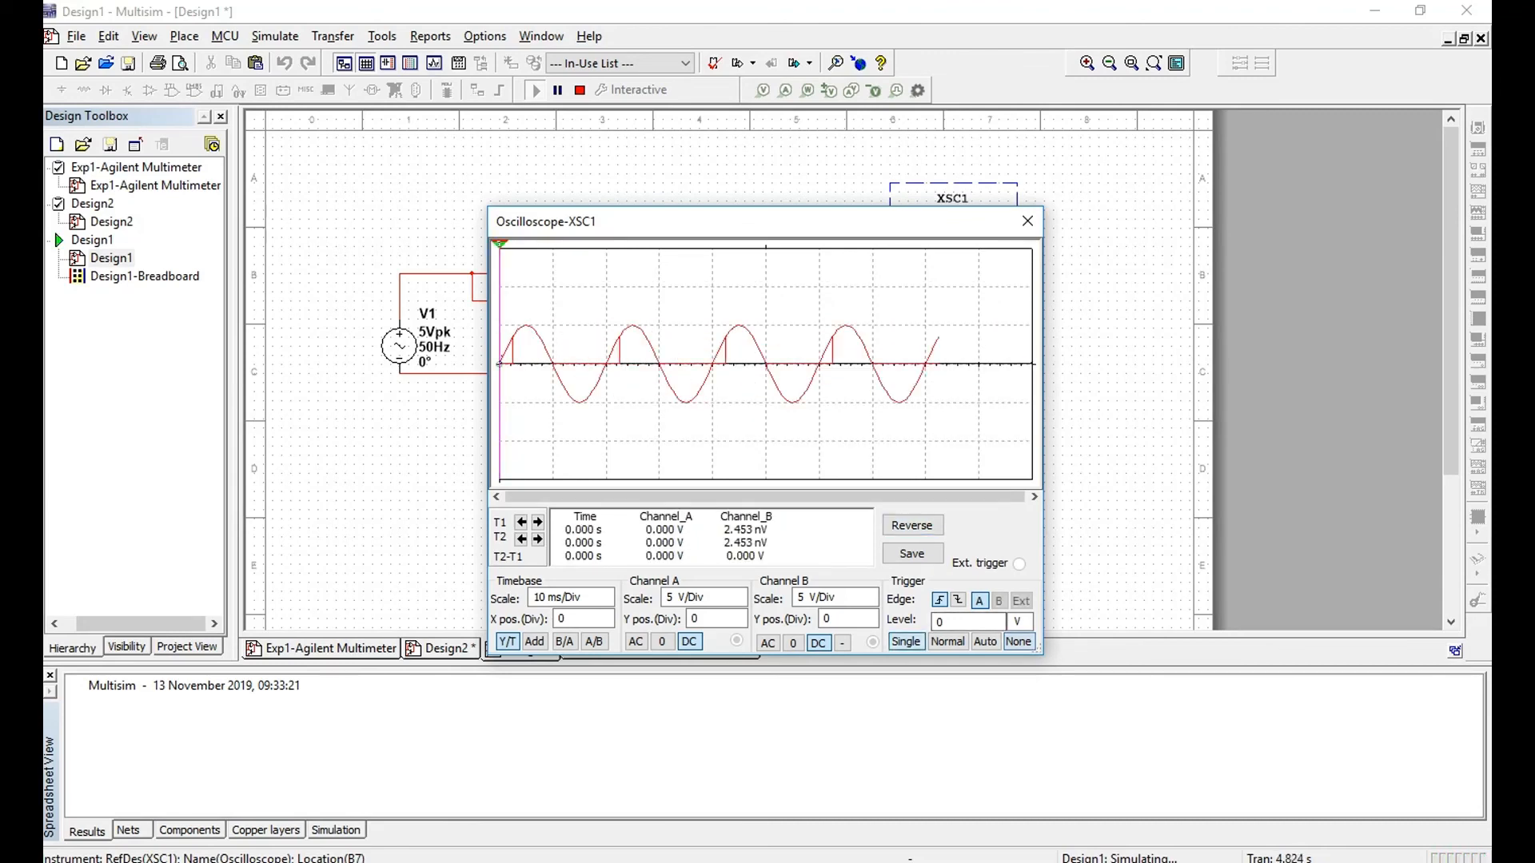